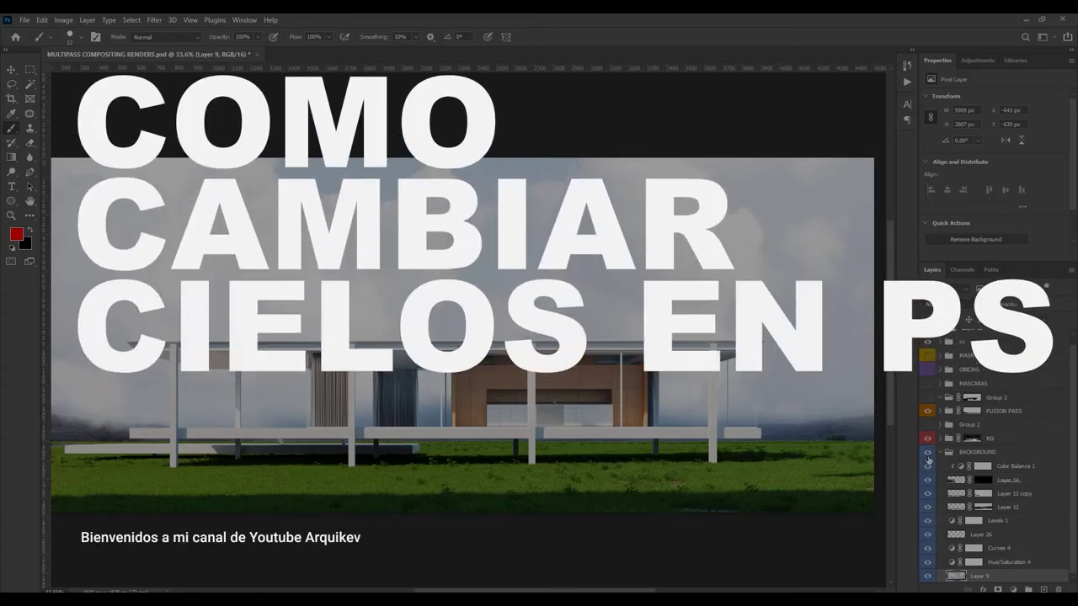
Hide the BACKGROUND group so transparency shows above the grass instead of the sky.
left_click(927, 456)
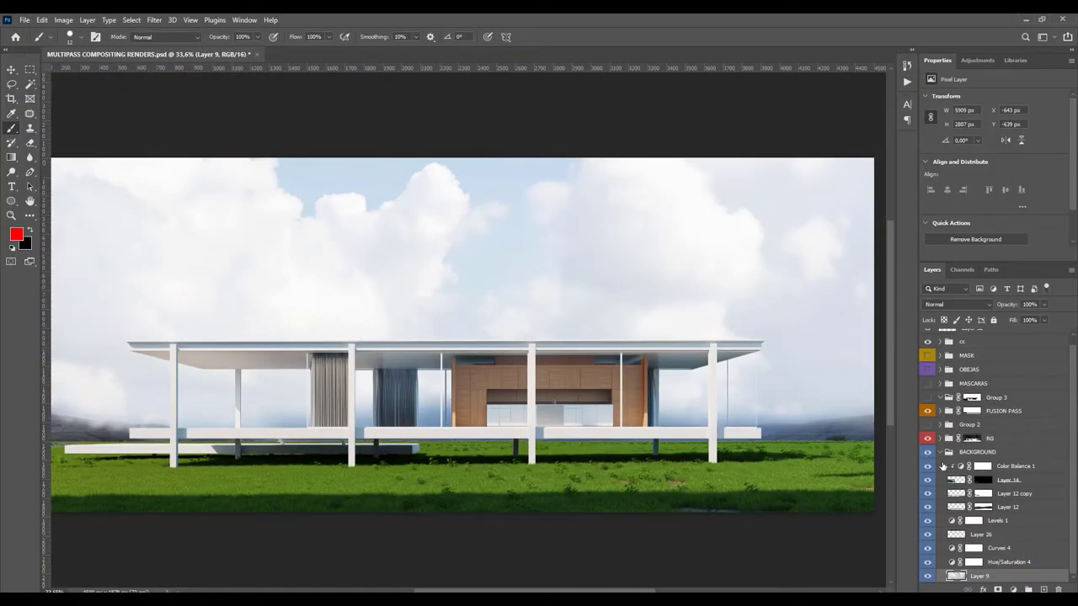
left_click(926, 452)
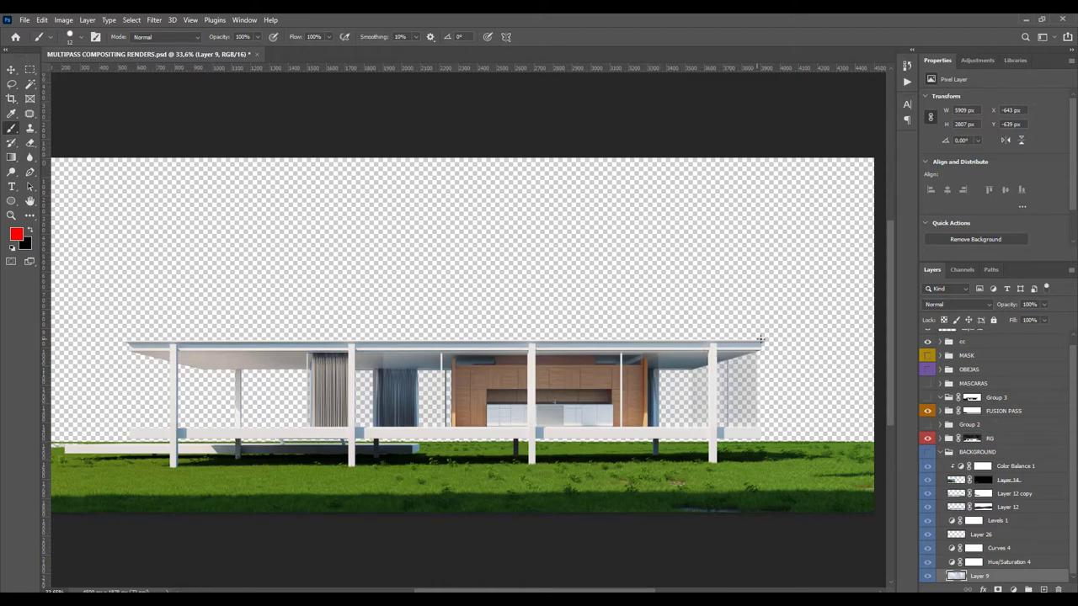
Add an empty layer on top and sketch an arrow pointing up at the sky.
scroll(1010, 370, "up", 1)
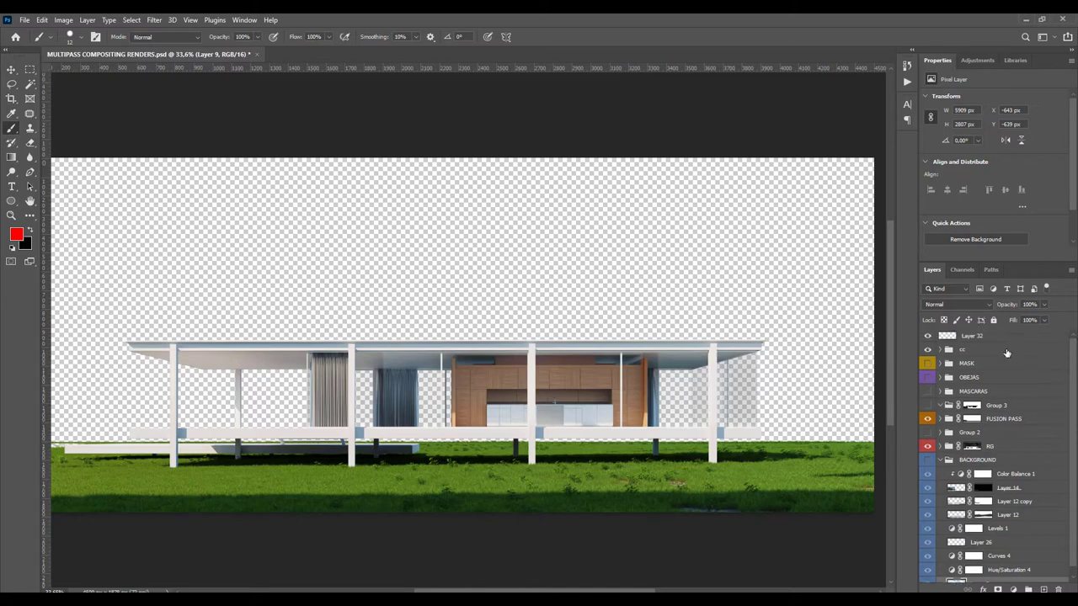
left_click(997, 337)
mouse_move(743, 375)
left_mouse_down()
mouse_move(767, 283)
mouse_move(750, 293)
left_mouse_up()
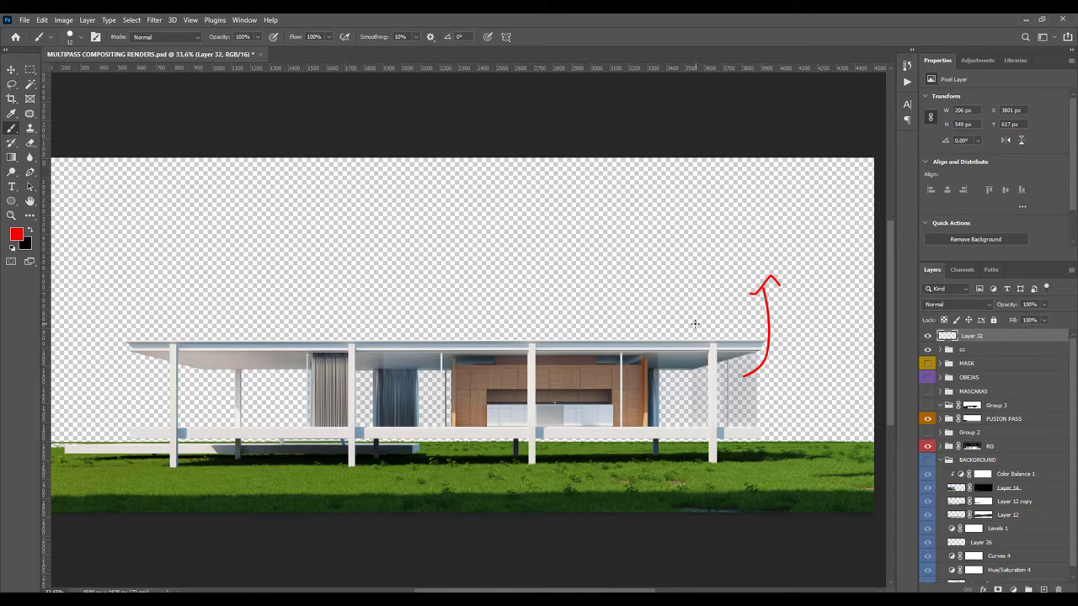
Undo the arrow, show the BACKGROUND group, and hide its adjustment layers above Layer 9.
left_click(927, 459)
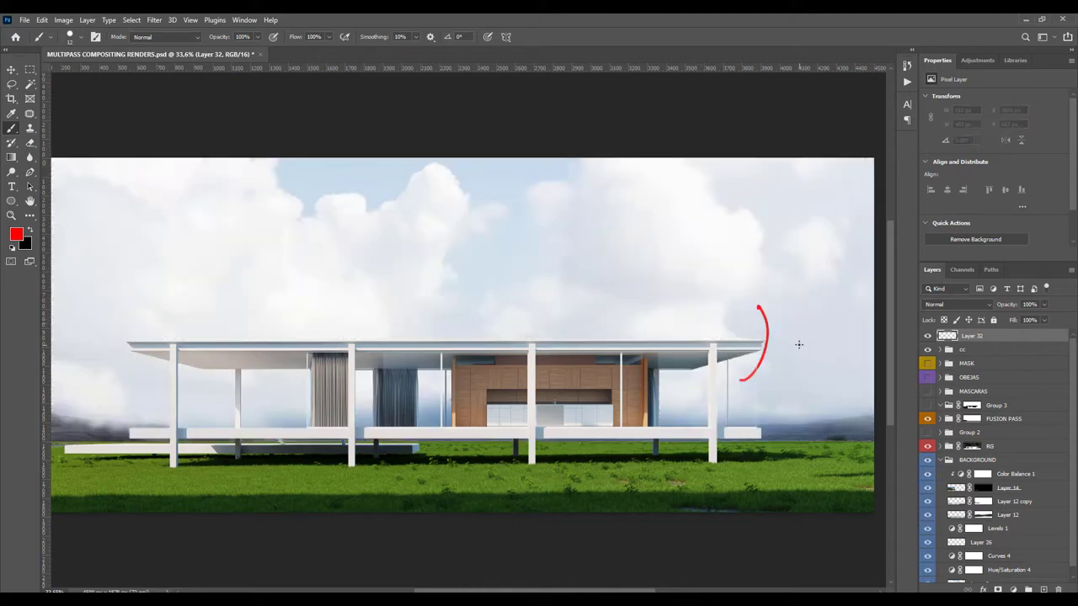
key("ctrl+z")
key("ctrl+z")
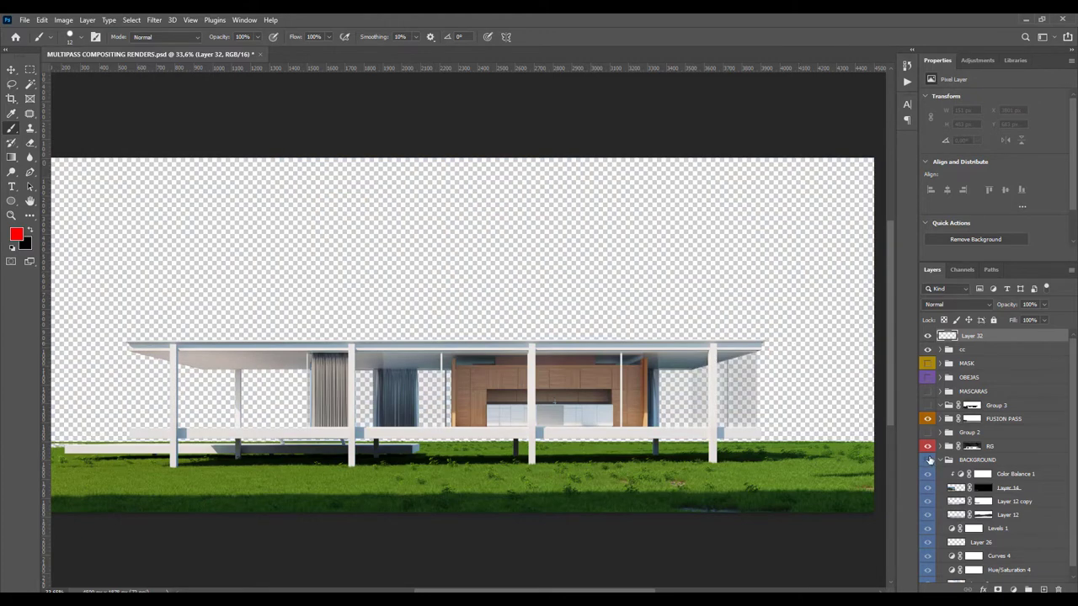
left_click(927, 460)
scroll(993, 455, "down", 1)
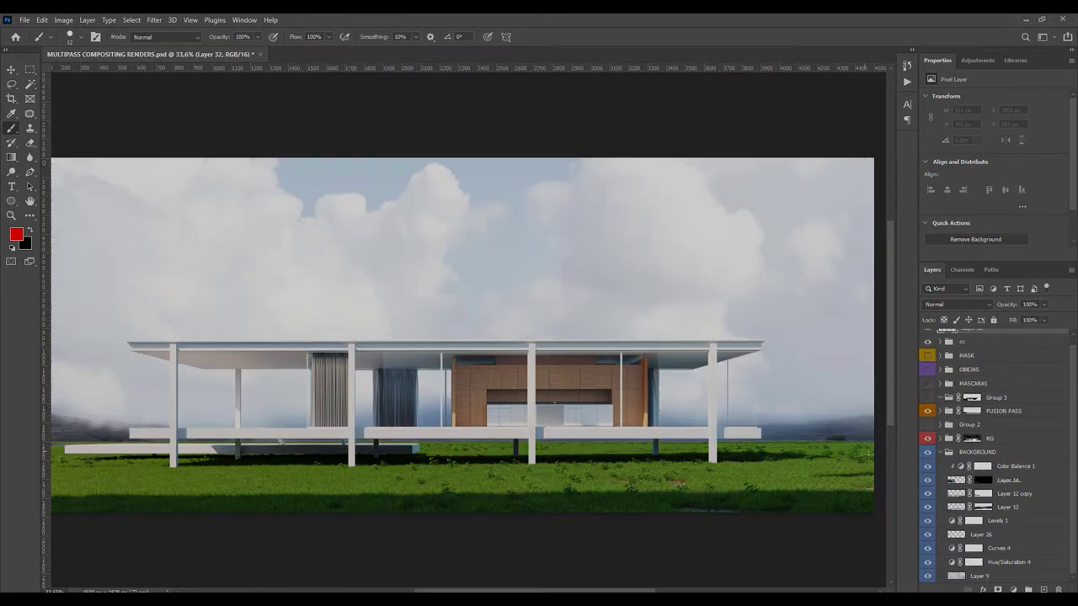
left_click_drag(926, 454, 927, 562)
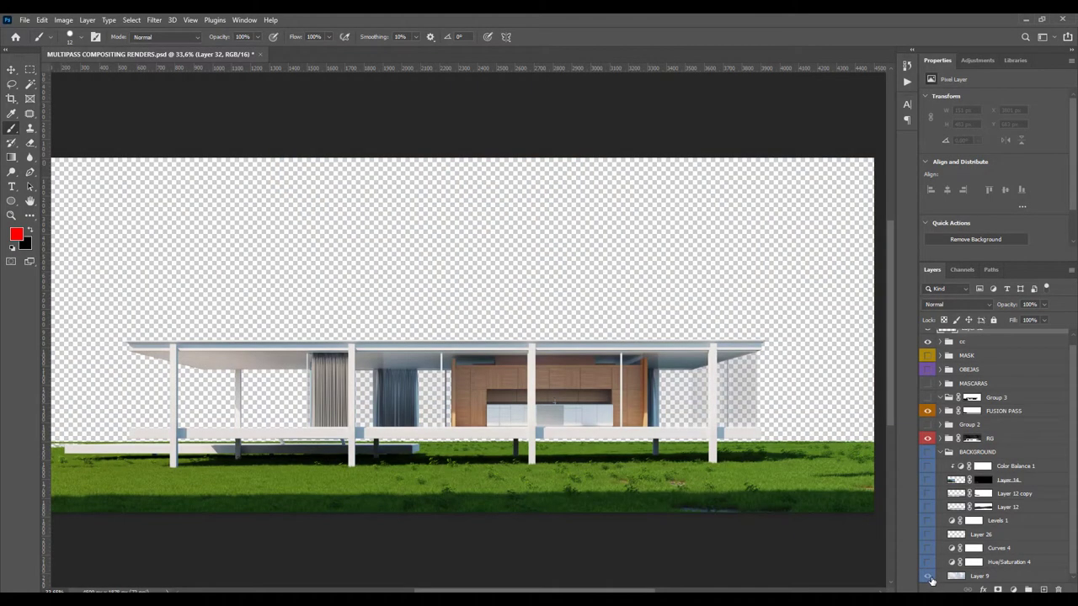
Turn the BACKGROUND group back on, showing only the cloudy sky photo Layer 9.
left_click(929, 577)
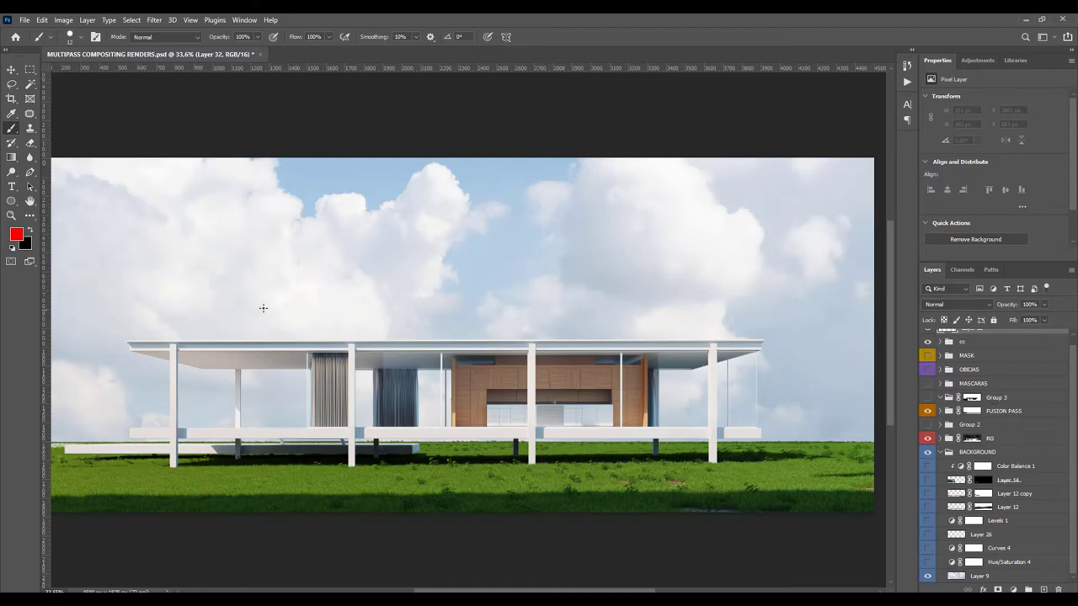
Turn back on Hue/Saturation 4, Layer 26, Levels 1, Layer 12 and Layer 12 copy.
left_click(927, 563)
left_click(927, 548)
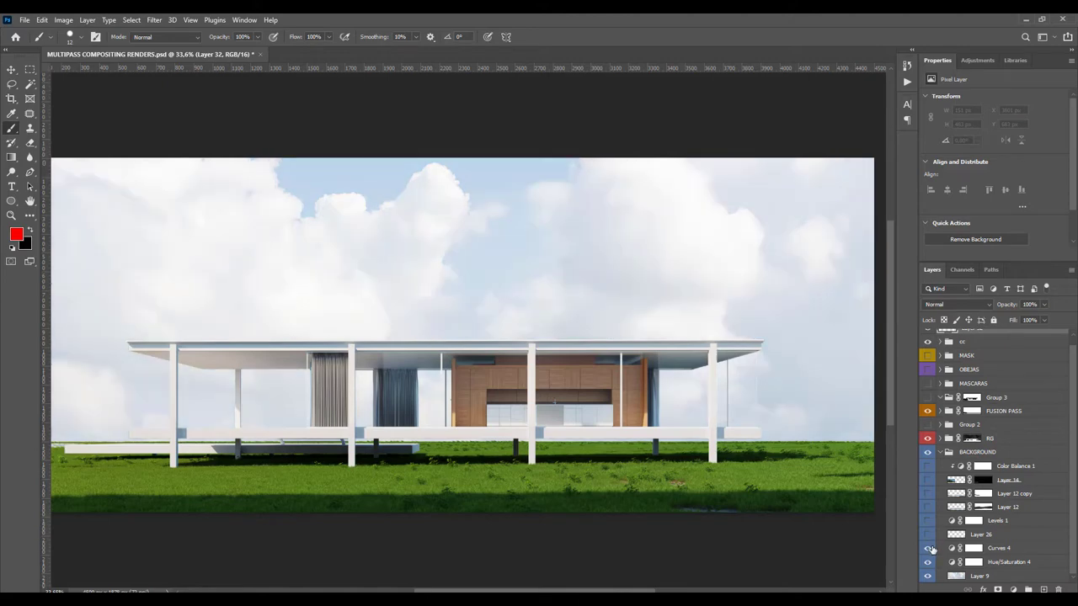
left_click(929, 549)
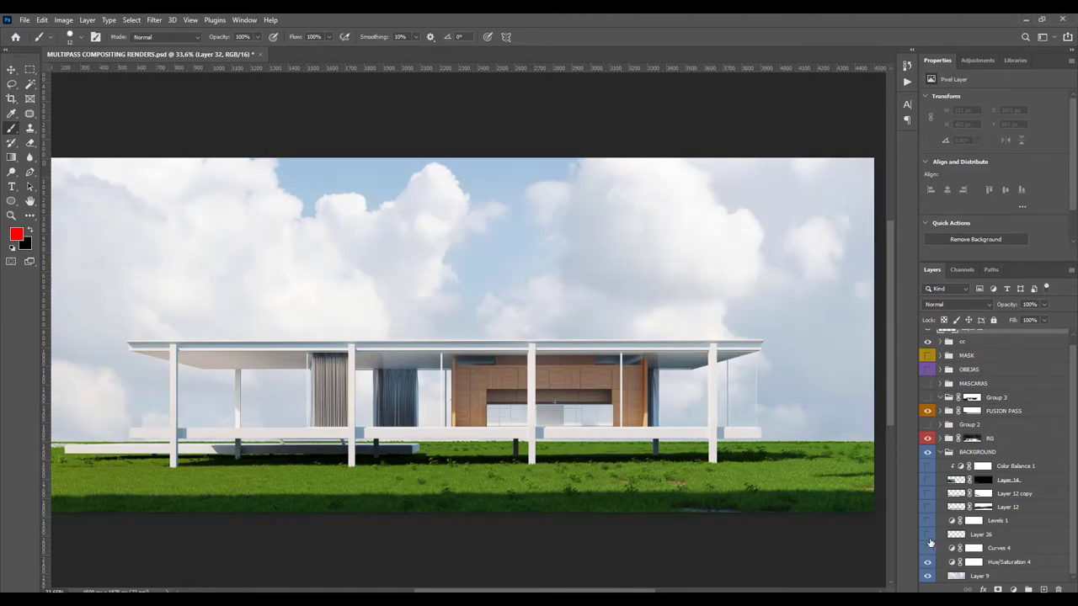
left_click(928, 536)
left_click(927, 521)
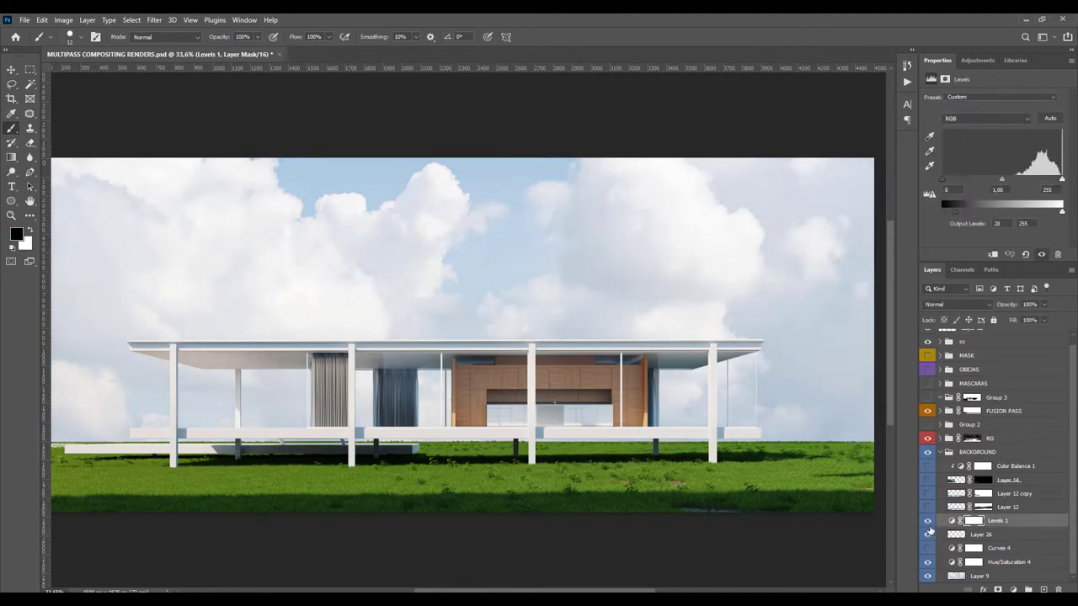
left_click(928, 507)
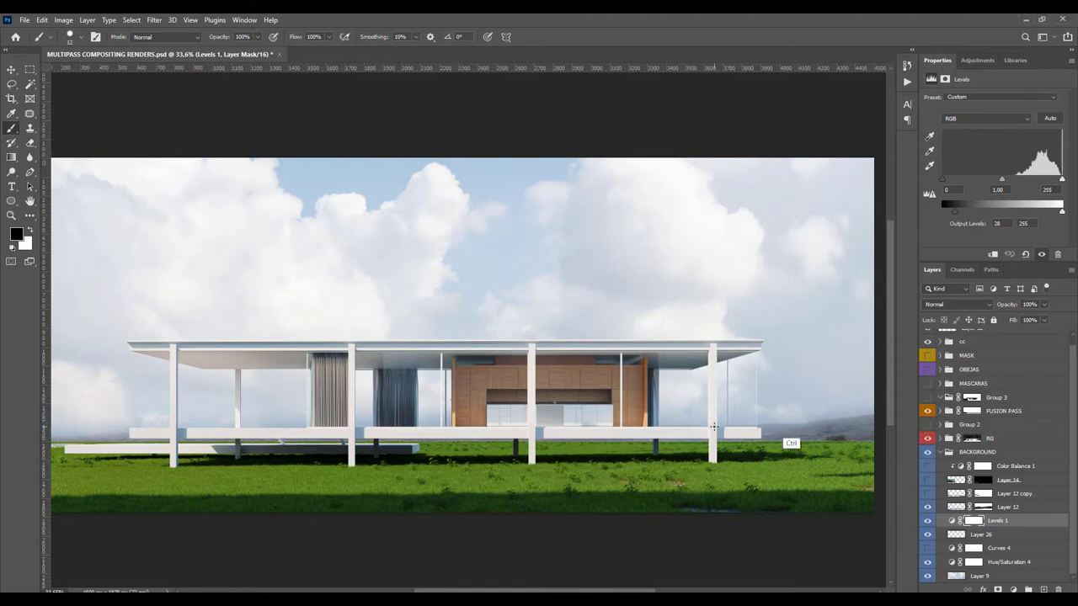
scroll(1069, 410, "up", 1)
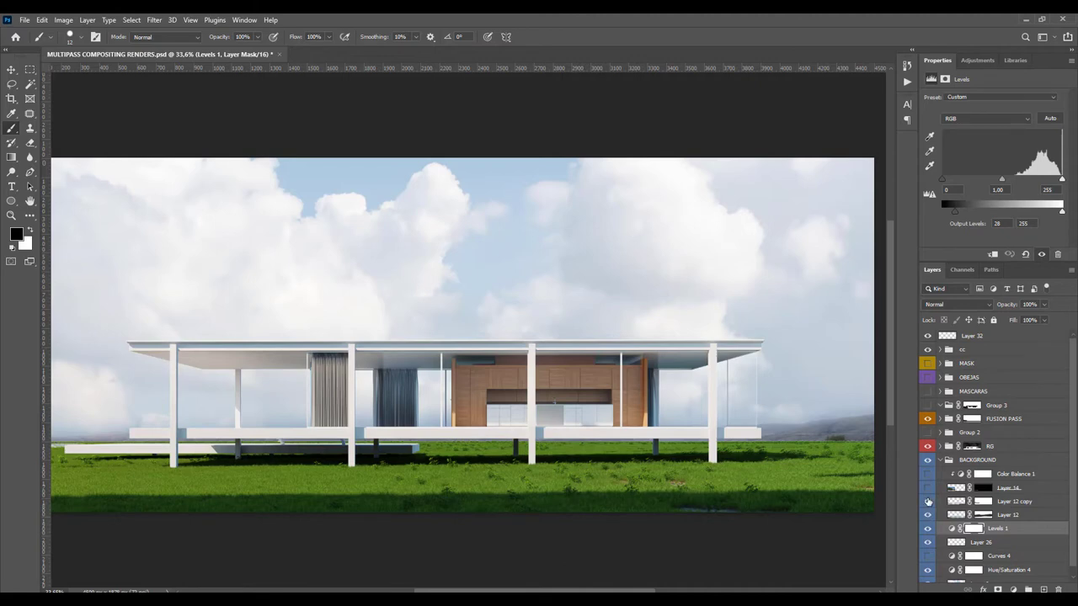
left_click(928, 501)
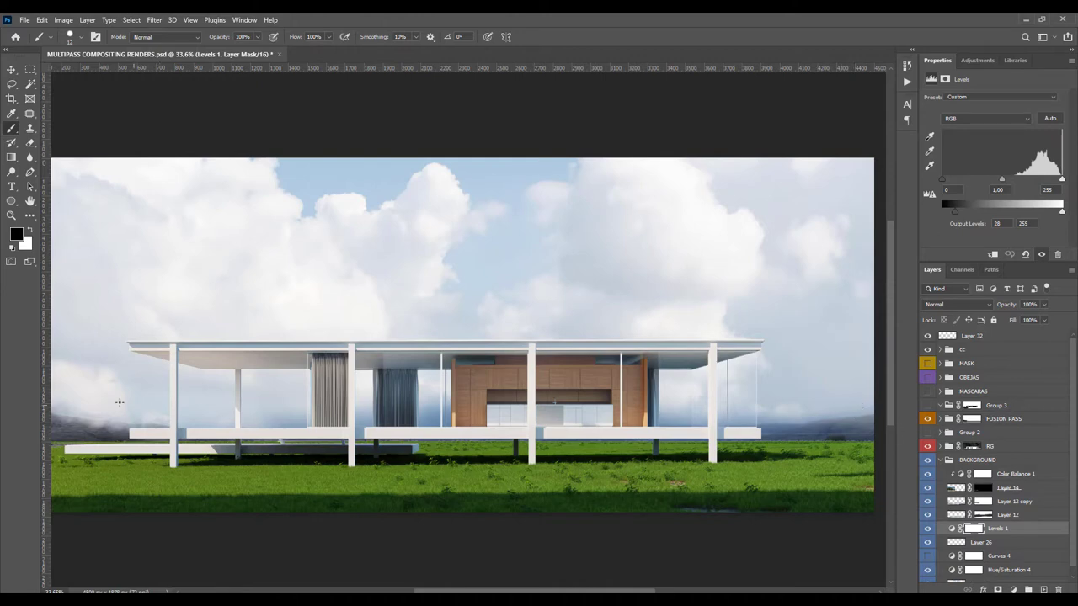
Compare Color Balance 1 through Curves 4 on and off, restore the haze, and hide Layer 9.
left_click_drag(927, 474, 919, 548)
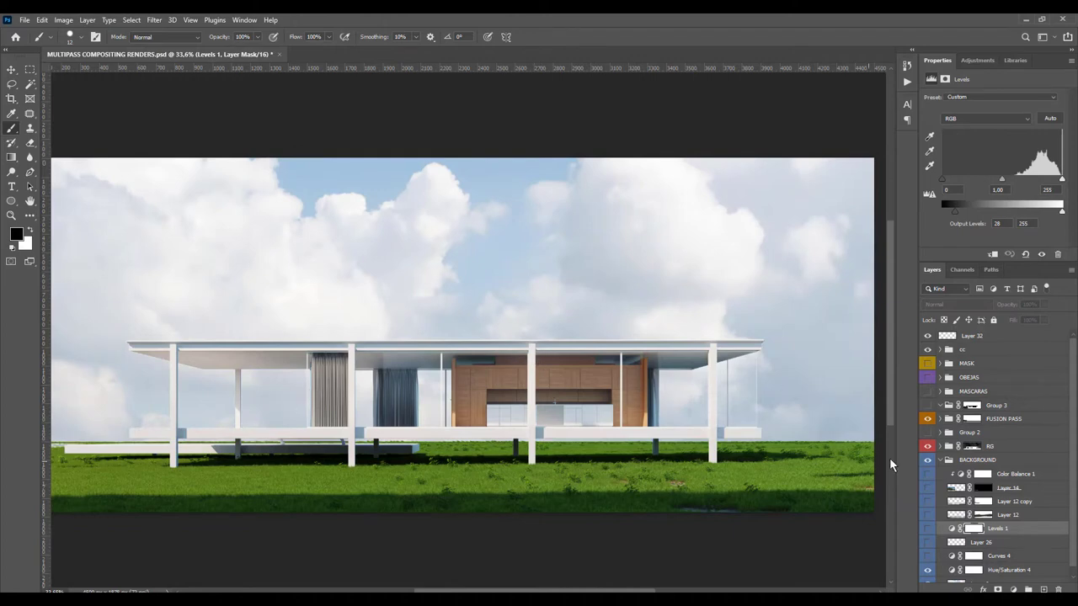
left_click_drag(928, 474, 927, 556)
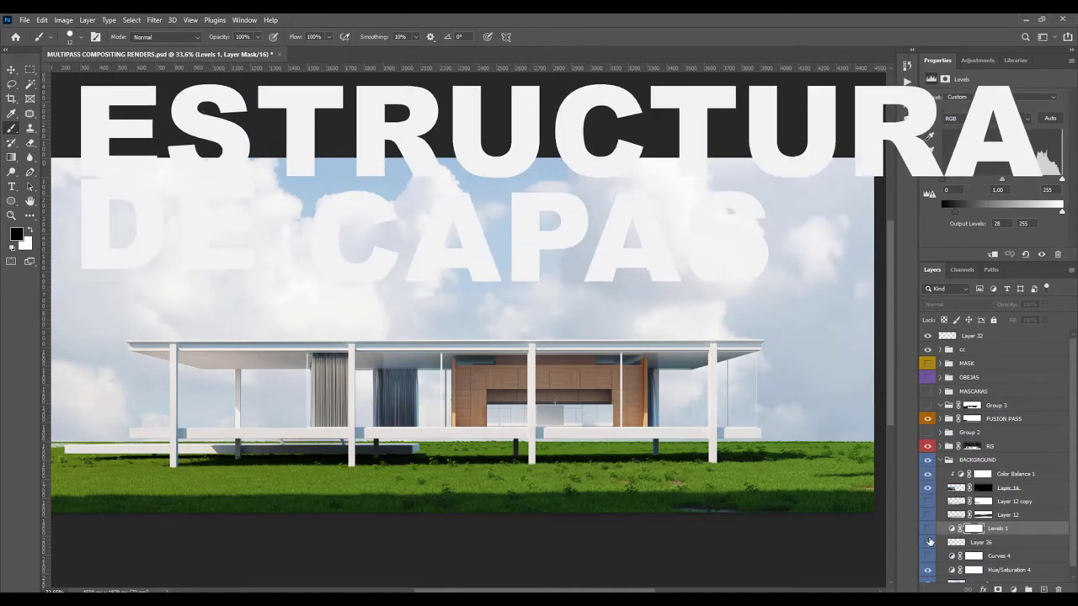
left_click(927, 512)
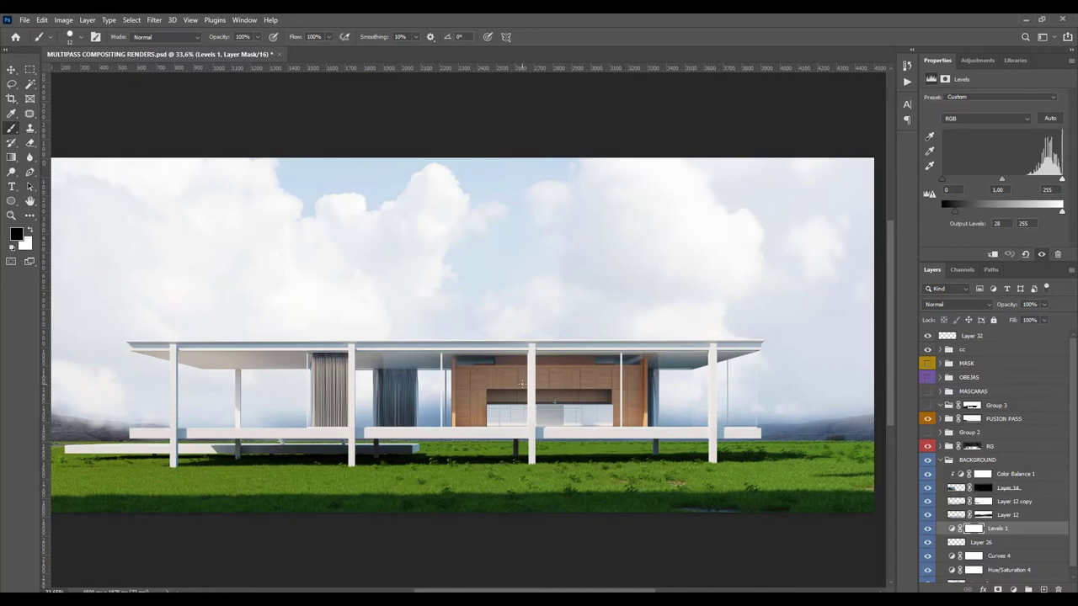
left_click(522, 381, "ctrl")
scroll(1065, 496, "down", 1)
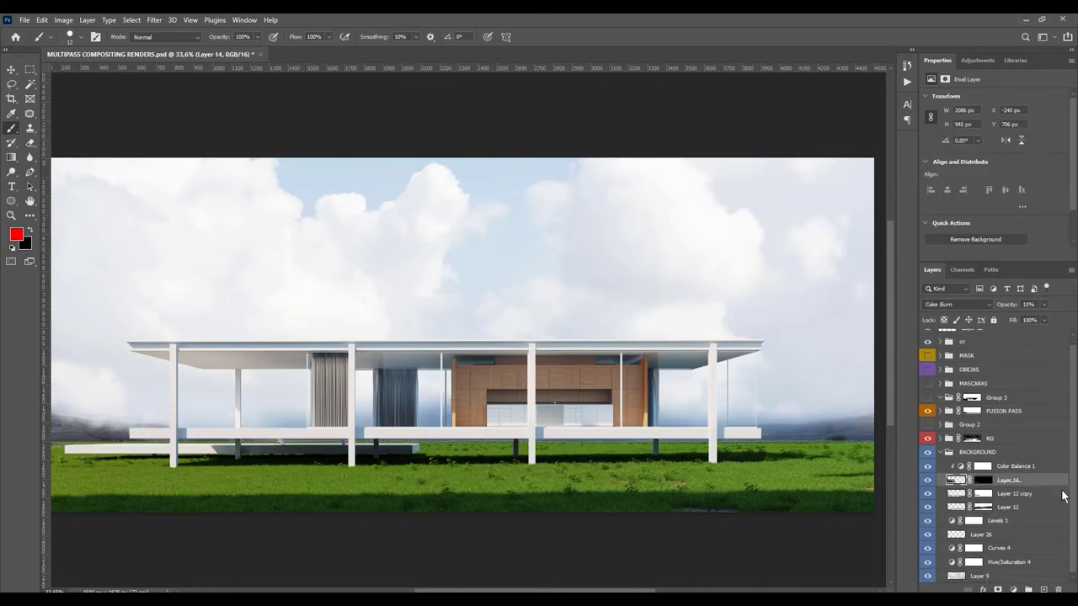
left_click(927, 578)
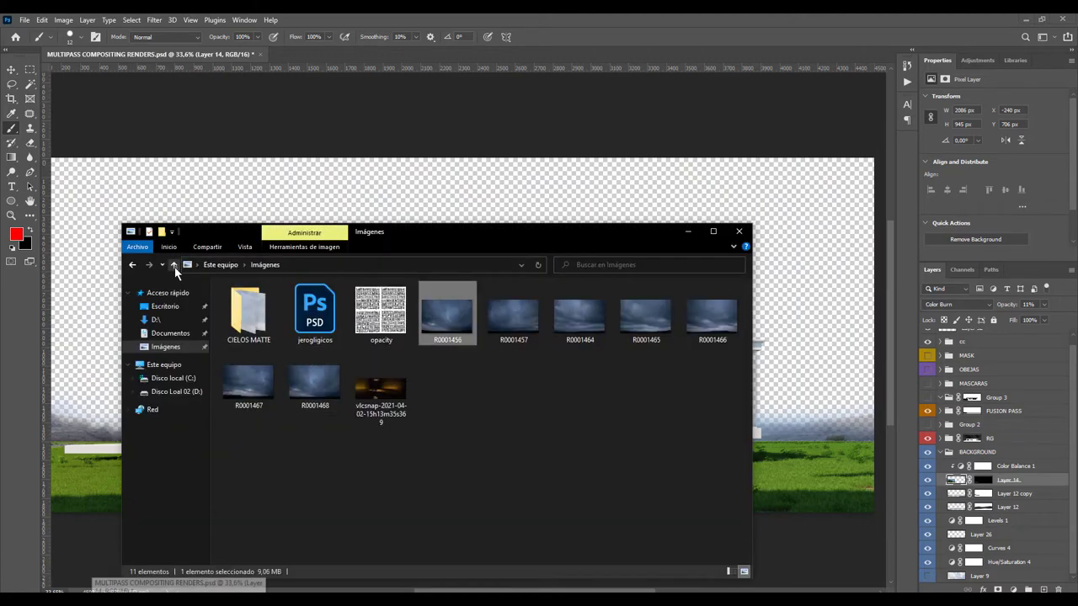
Browse to Imágenes > CIELOS MATTE and drag sky photo 7 onto the pavilion canvas.
left_click(173, 264)
left_click(184, 346)
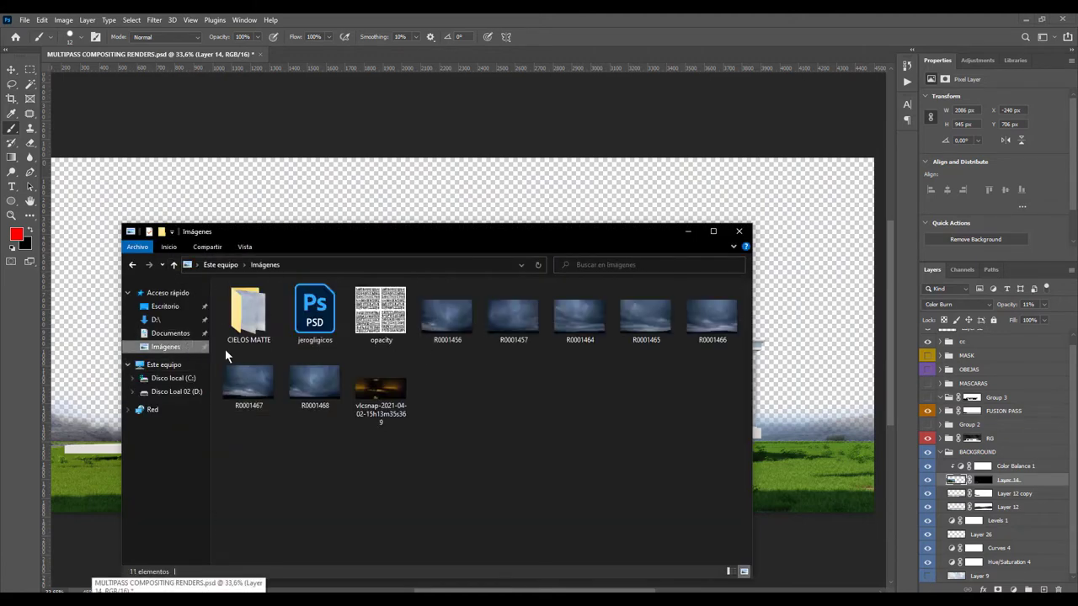
double_click(249, 322)
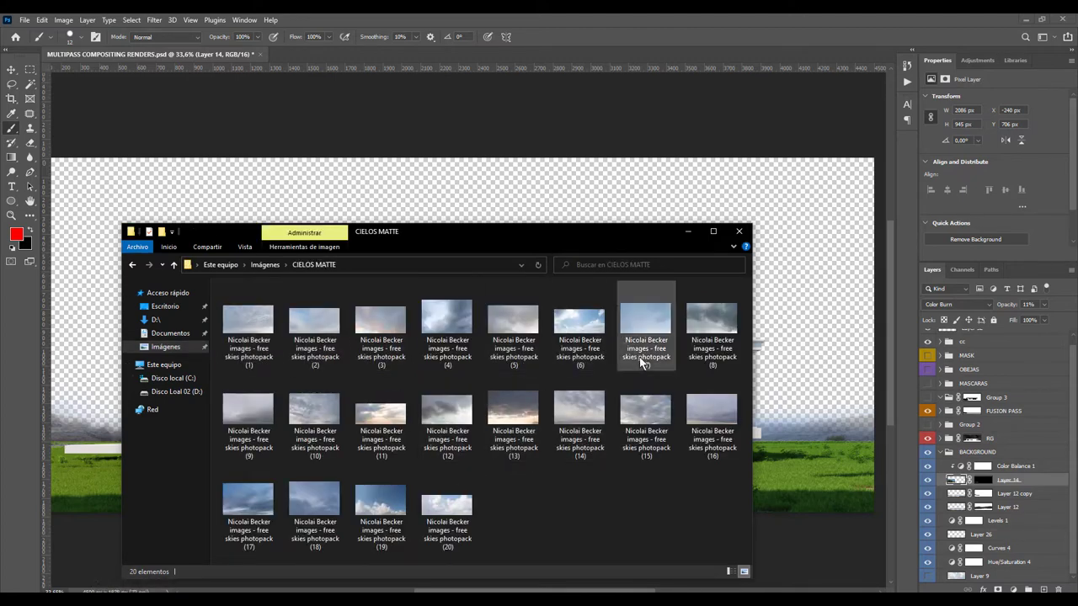
left_click_drag(655, 326, 660, 188)
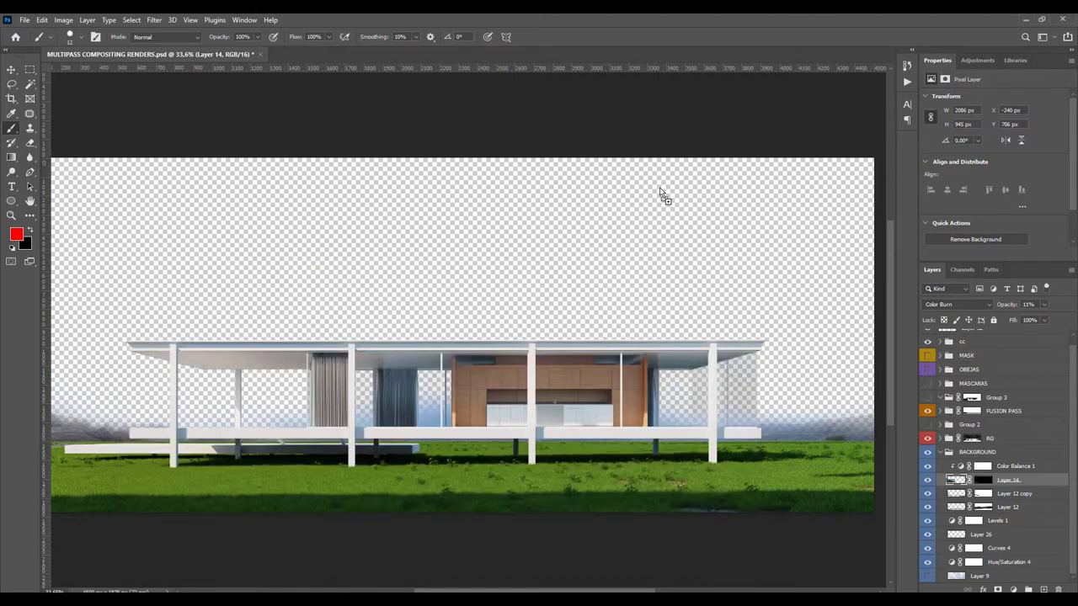
left_click_drag(659, 187, 659, 187)
Scale the placed sky photo so it fills the whole frame, then commit the transform.
left_click_drag(599, 249, 873, 169)
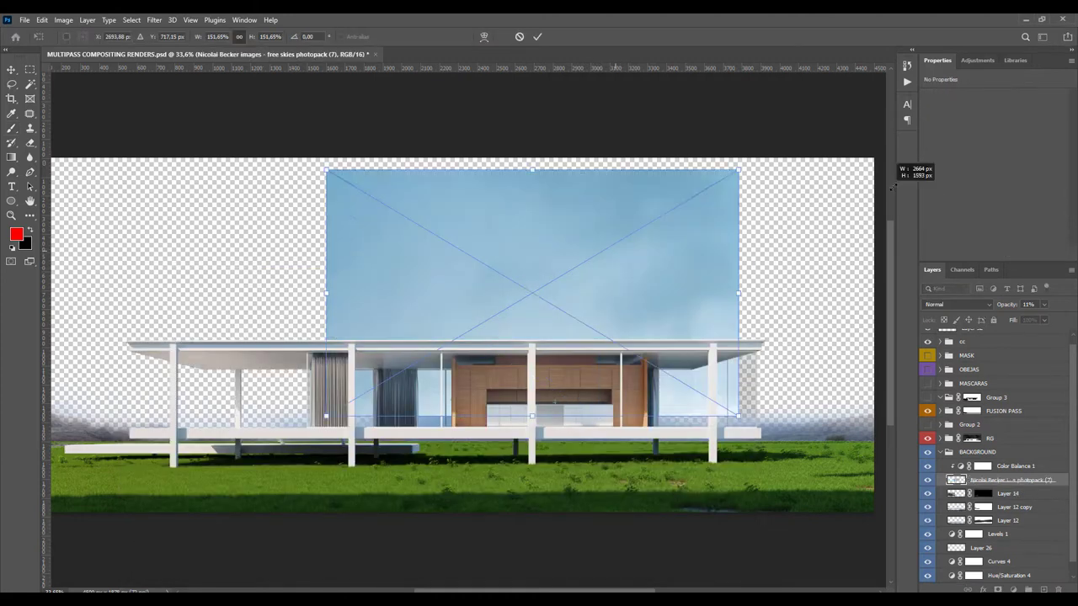
scroll(551, 264, "down", 2)
mouse_move(373, 294)
left_mouse_down()
mouse_move(206, 311)
mouse_move(339, 287)
left_mouse_up()
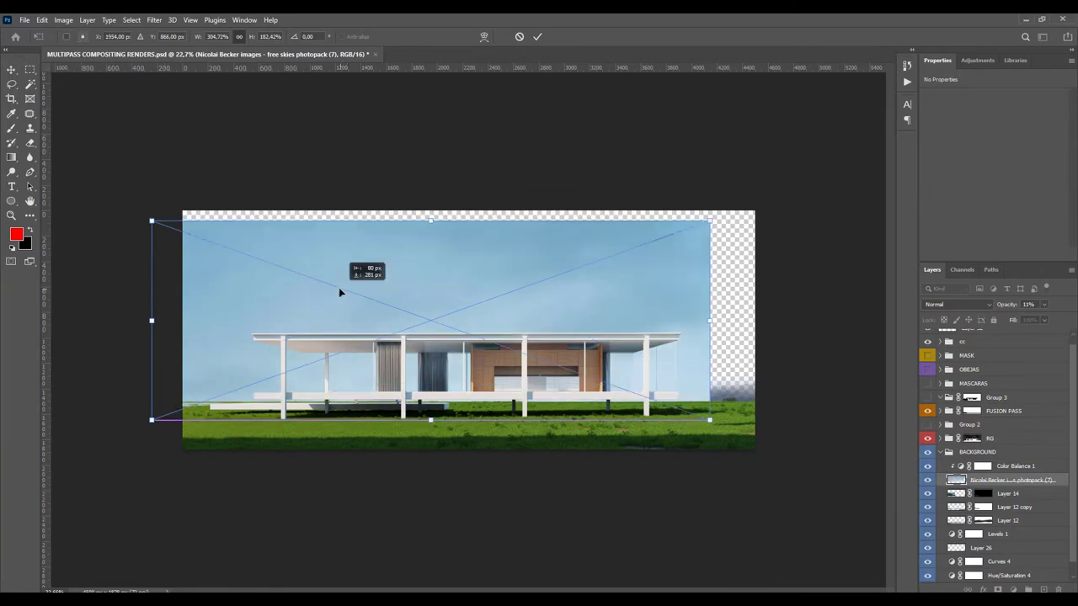
left_click_drag(717, 312, 796, 316)
left_click_drag(675, 301, 660, 276)
key("alt")
key("Return")
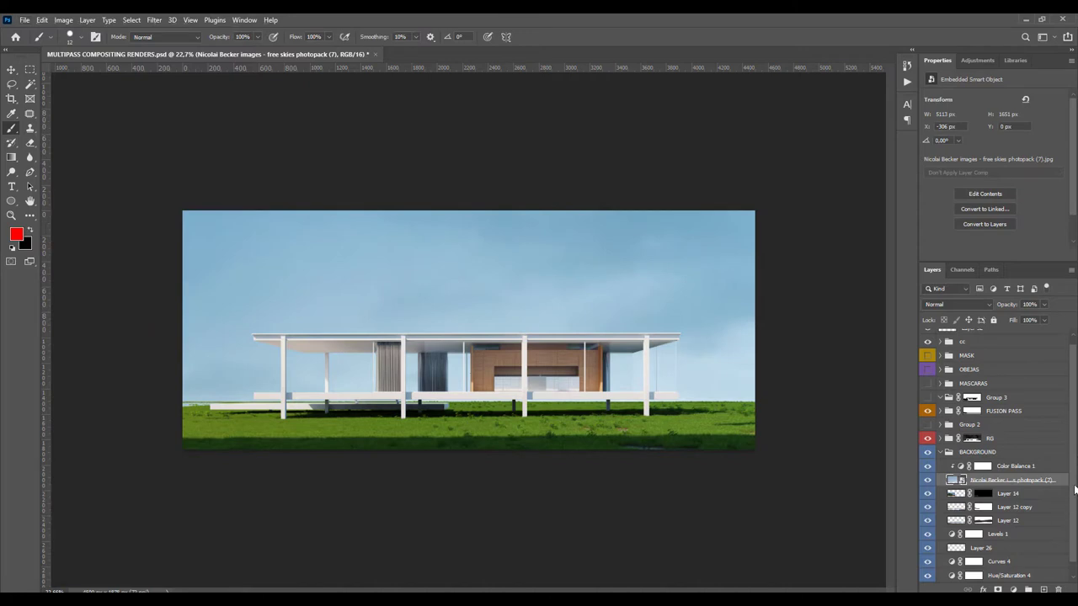
Move the new sky layer below Layer 26 so the horizon haze overlays it.
scroll(1015, 474, "down", 1)
left_click_drag(1014, 474, 1014, 541)
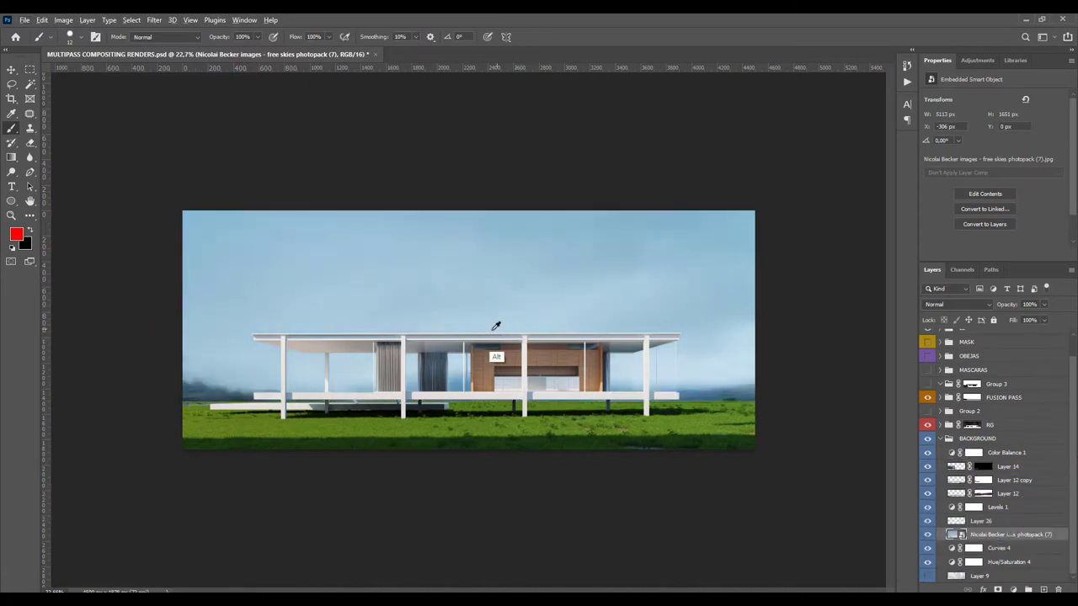
scroll(554, 295, "up", 3)
scroll(538, 302, "down", 2)
scroll(529, 306, "up", 2)
scroll(529, 306, "down", 2)
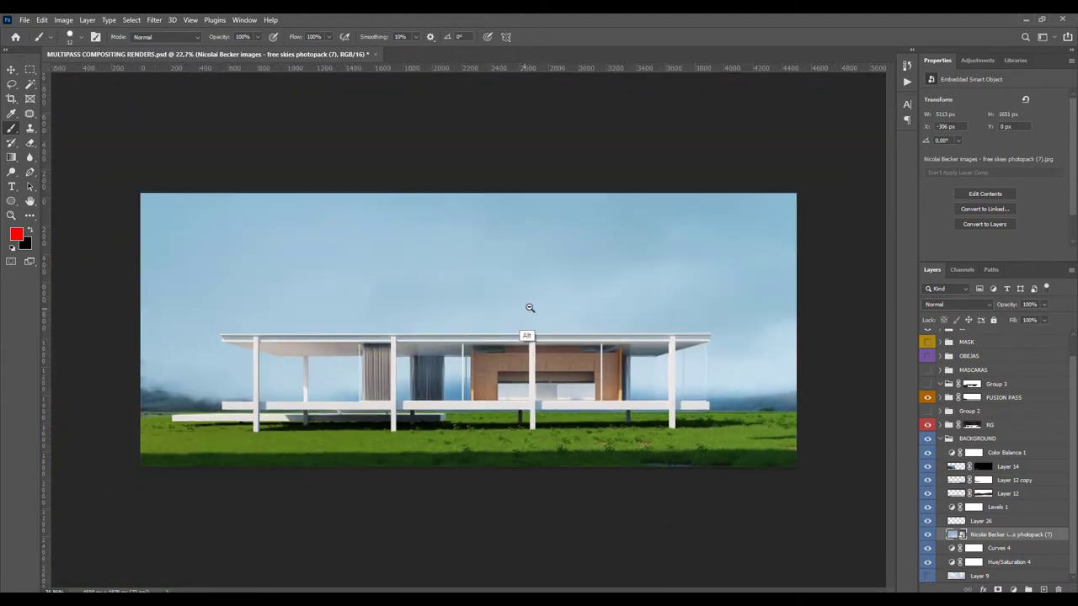
scroll(527, 307, "up", 1)
scroll(527, 307, "down", 1)
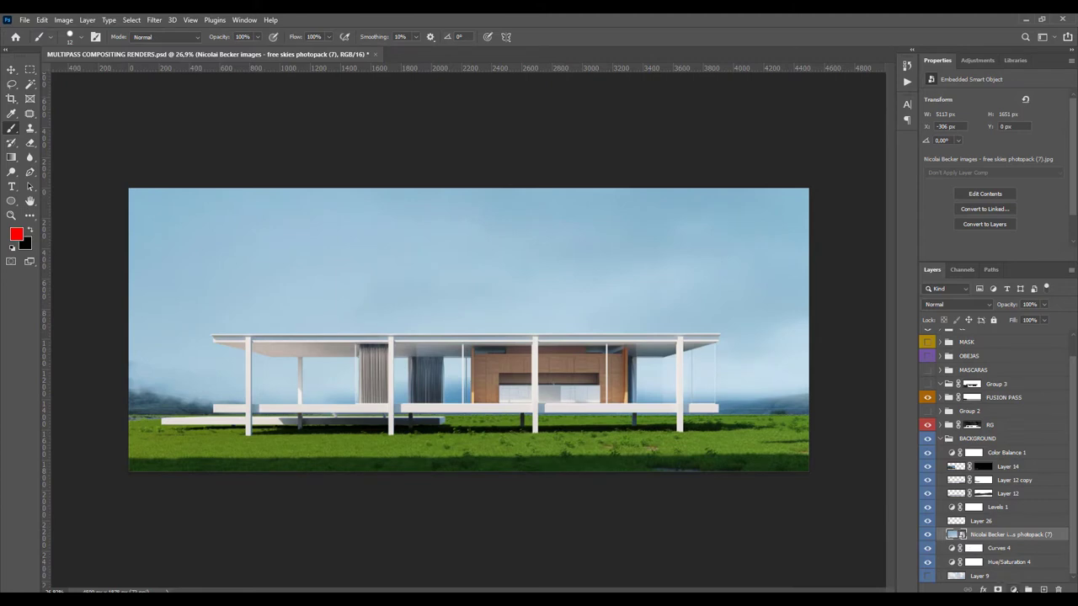
scroll(505, 286, "down", 1)
scroll(533, 269, "up", 2)
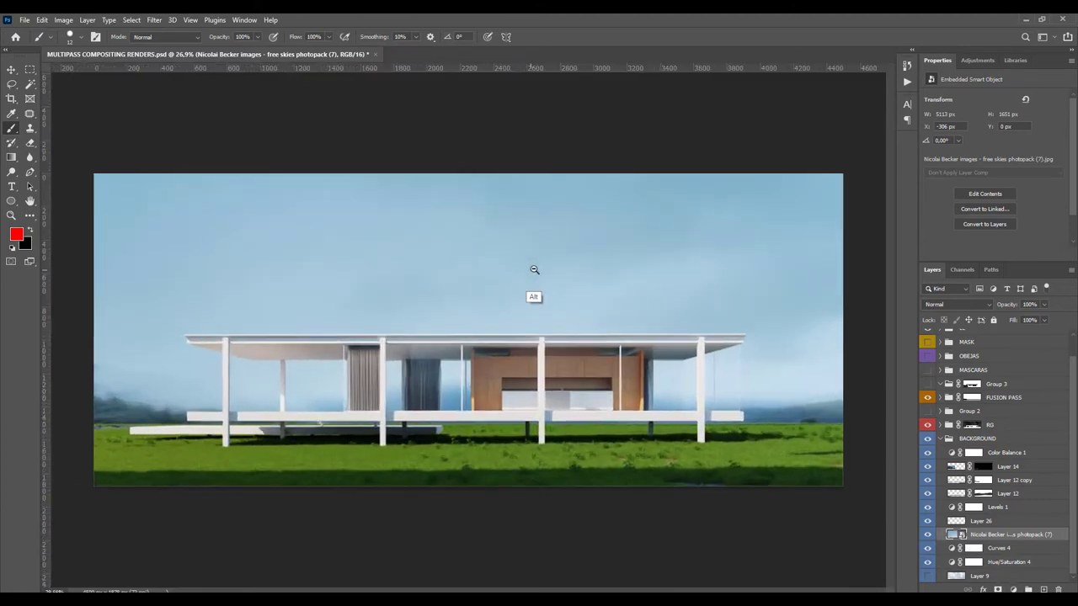
scroll(533, 269, "up", 1)
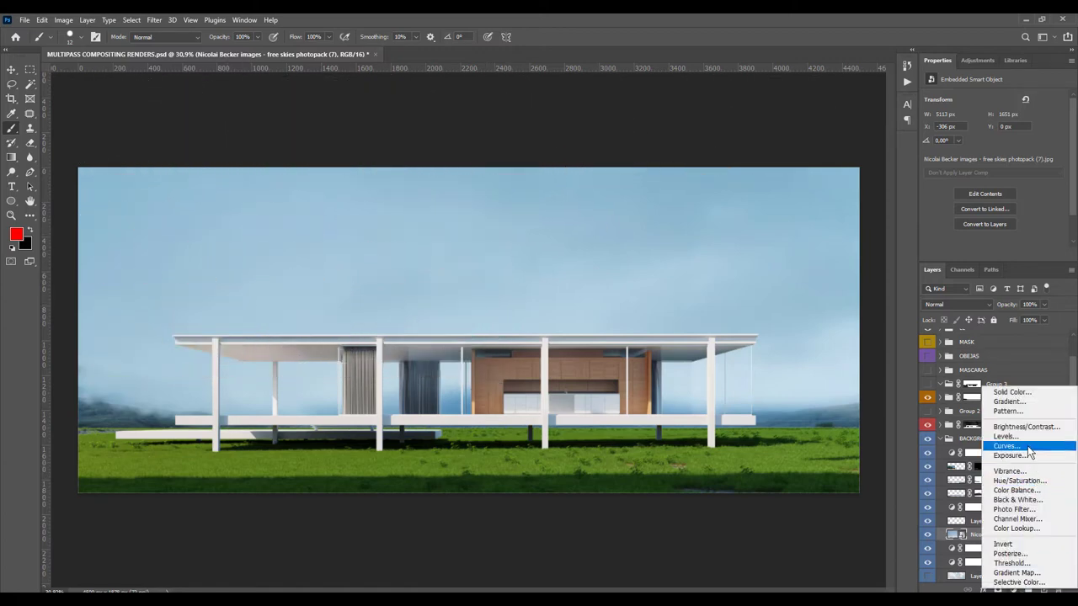
Add a Curves layer clipped to the sky and lift its curve to brighten it.
left_click(1029, 453)
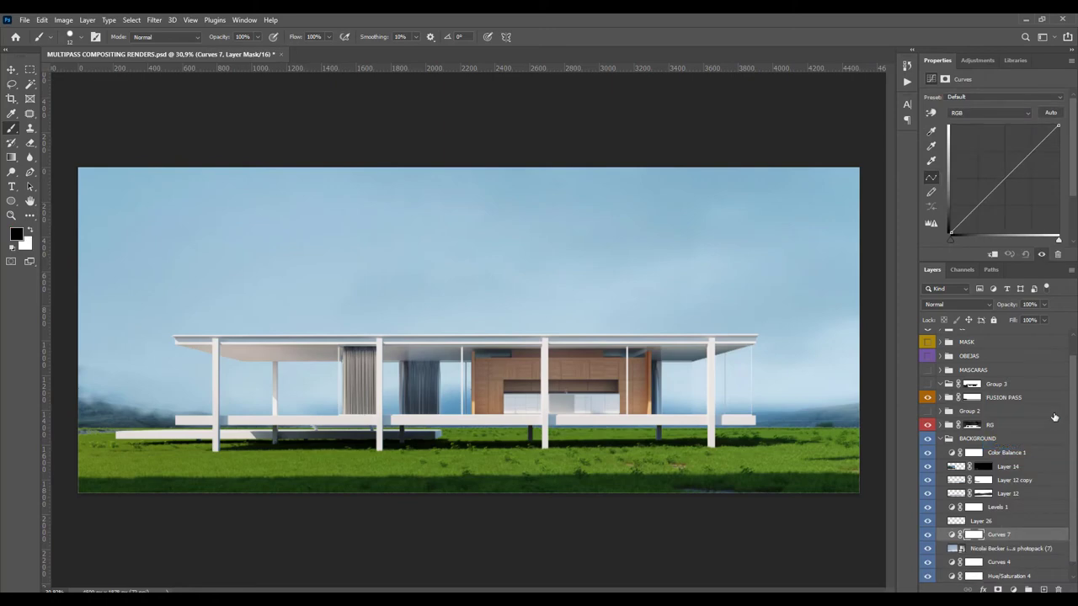
left_click(993, 255)
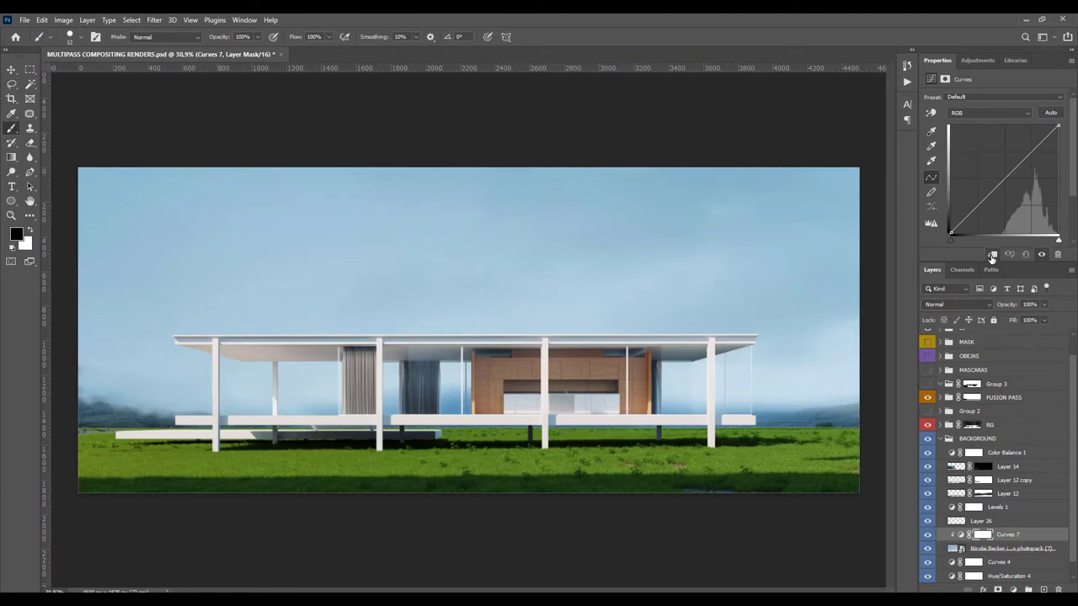
left_click_drag(1018, 166, 1024, 148)
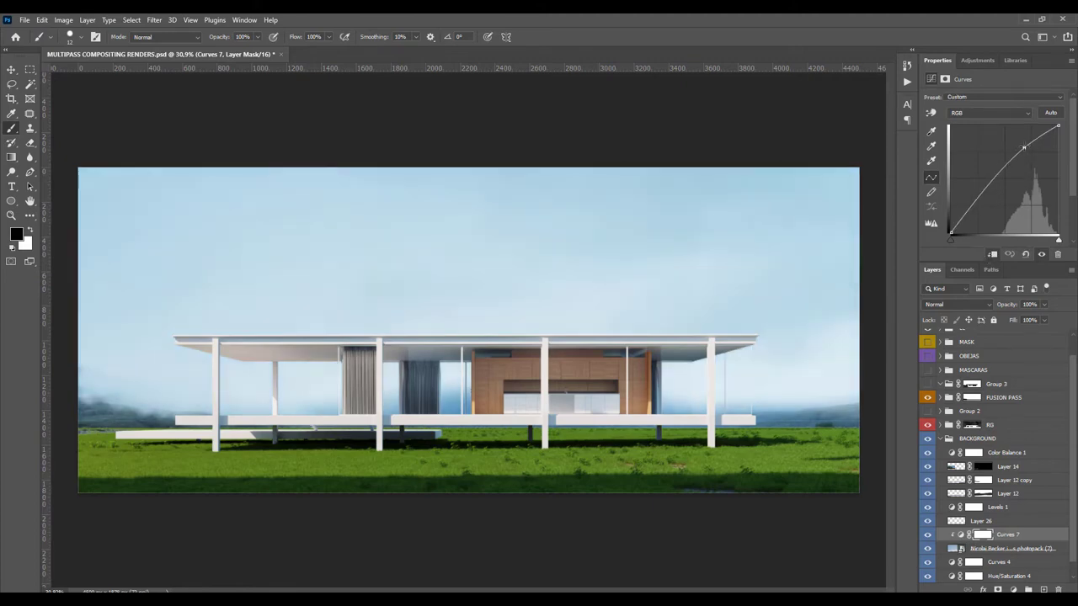
left_click_drag(1022, 144, 1019, 140)
key("Down")
key("Down")
key("Down")
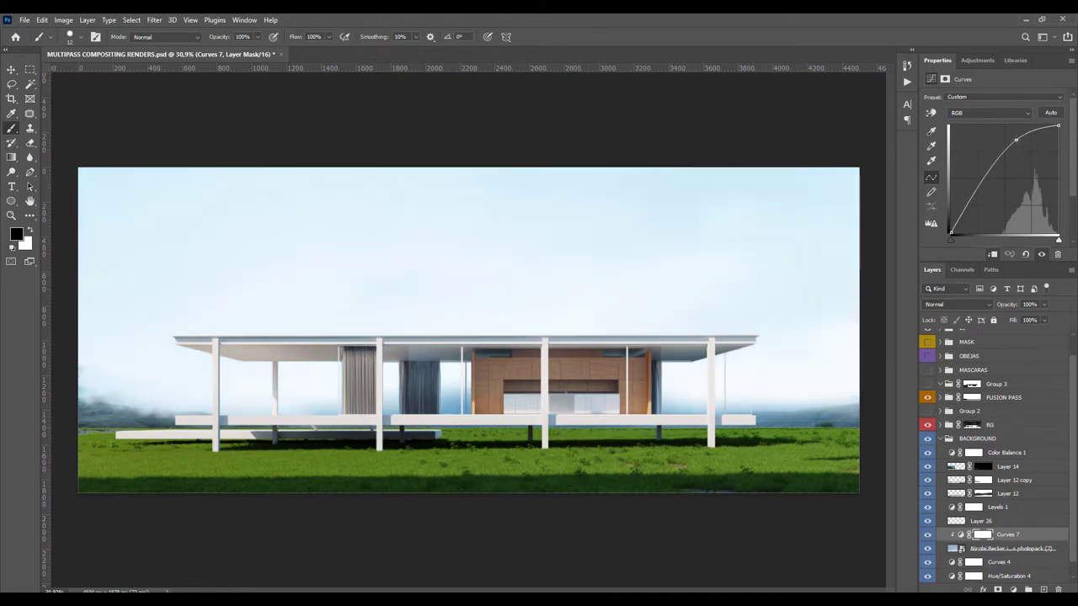
key("Down")
key("Down")
key("Down")
key("Down")
key("Down")
key("Down")
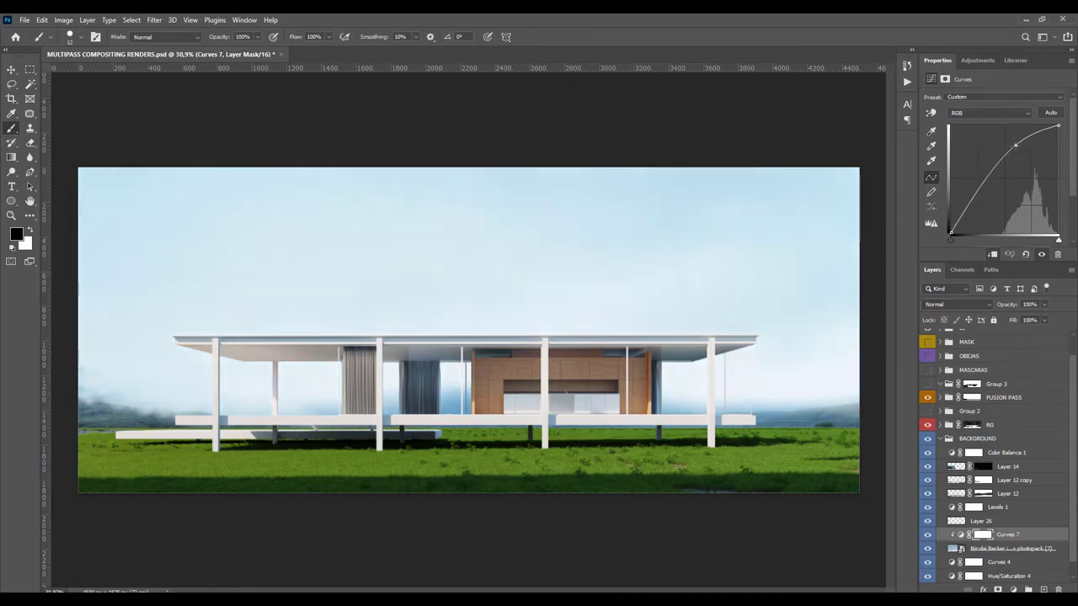
key("Down")
key("Down")
key("Down")
key("Down")
key("Down")
key("Down")
left_click_drag(982, 186, 972, 190)
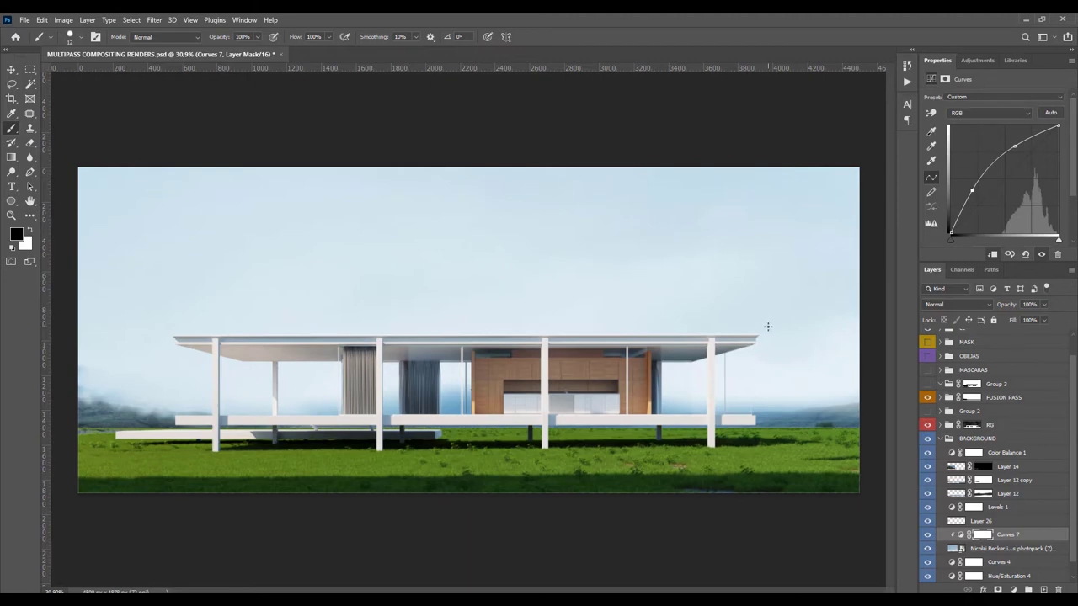
Delete the old sky layers and place stormy sky photo R0001456 from Imágenes.
left_click(1021, 556, "shift")
left_click_drag(1016, 540, 1058, 589)
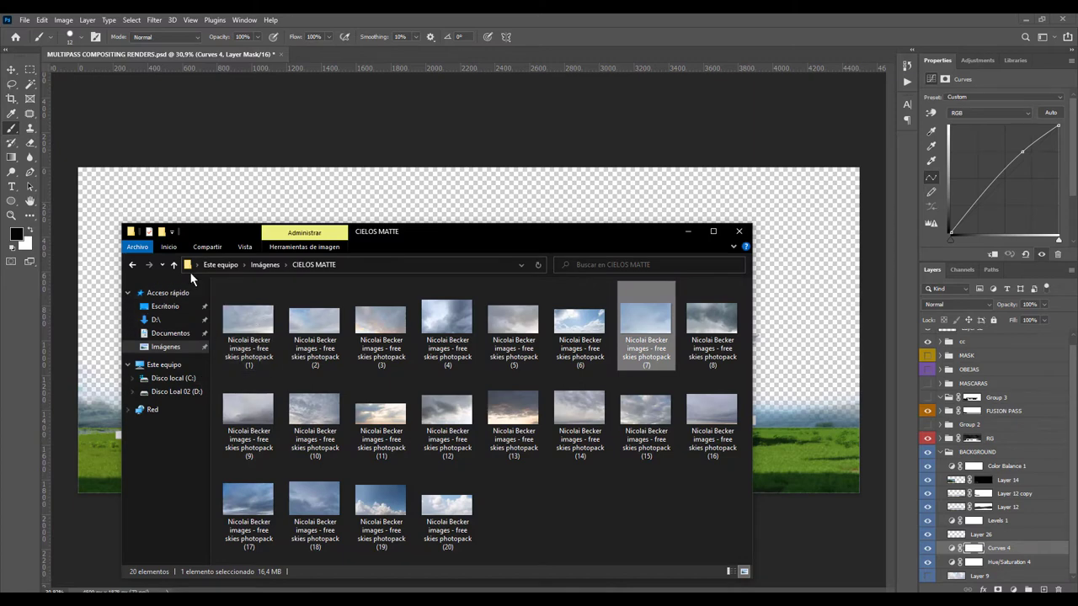
left_click(174, 265)
left_click(450, 318)
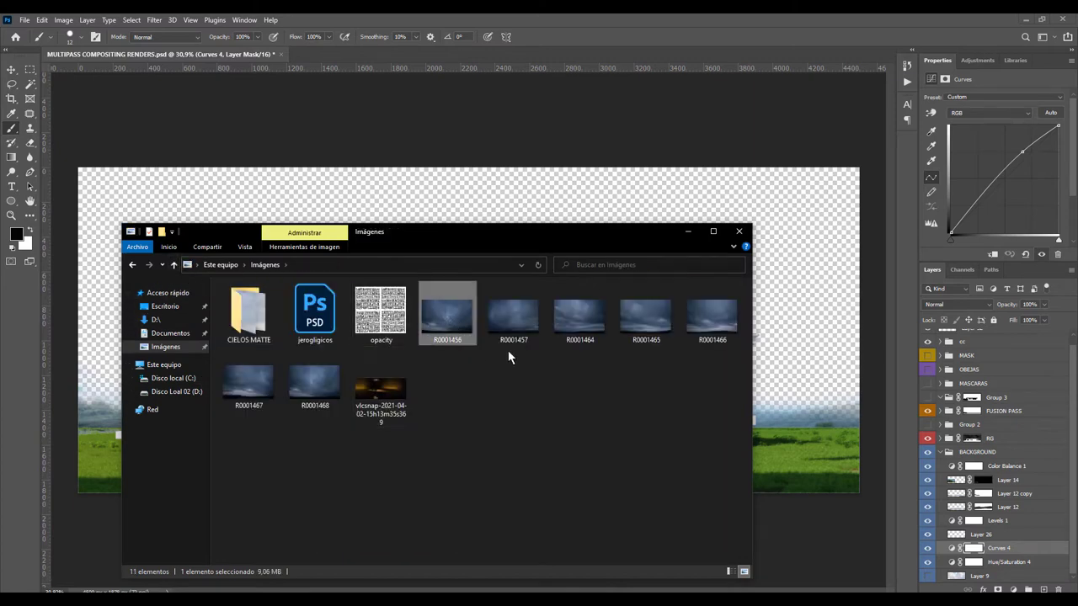
mouse_move(462, 248)
left_mouse_down()
mouse_move(397, 294)
mouse_move(461, 250)
left_mouse_up()
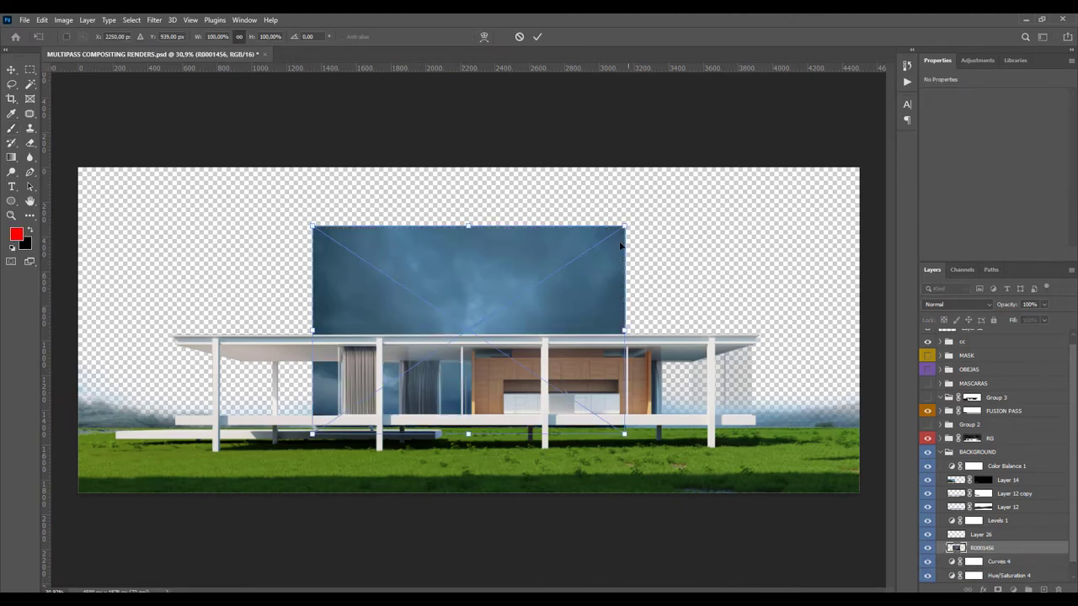
Scale and shift the stormy R0001456 sky until it covers the whole canvas, then commit.
left_click_drag(633, 220, 801, 108)
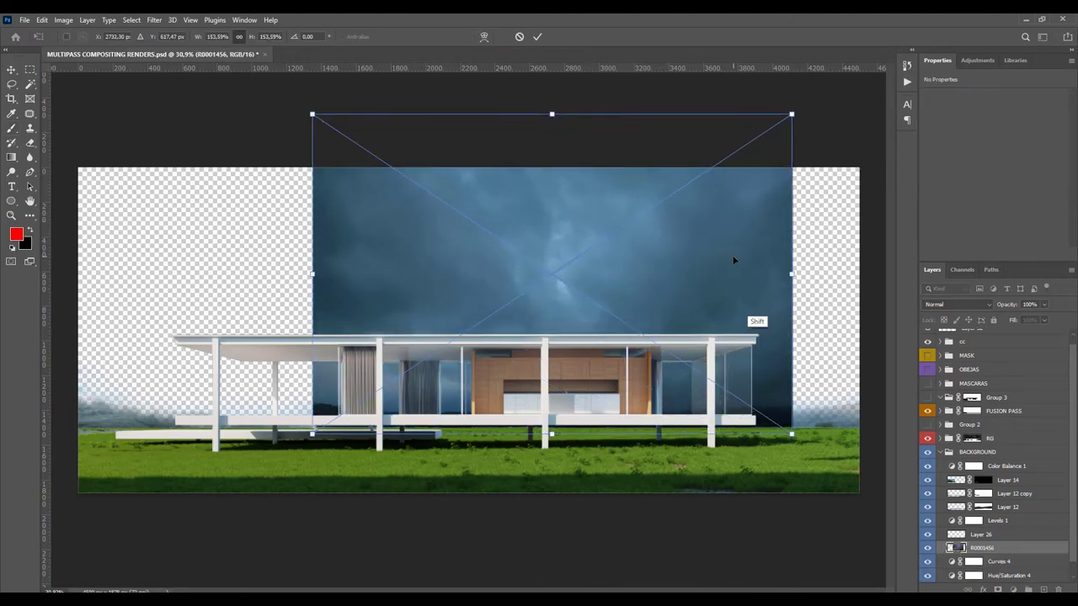
left_click_drag(792, 273, 880, 272)
left_click_drag(756, 245, 740, 284)
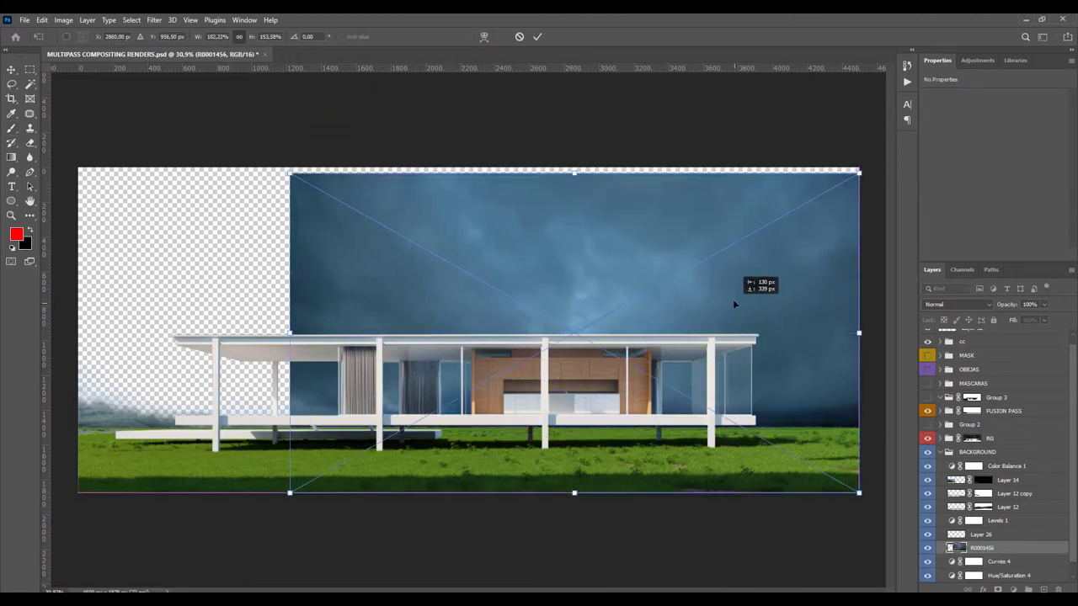
left_click_drag(296, 312, 79, 313)
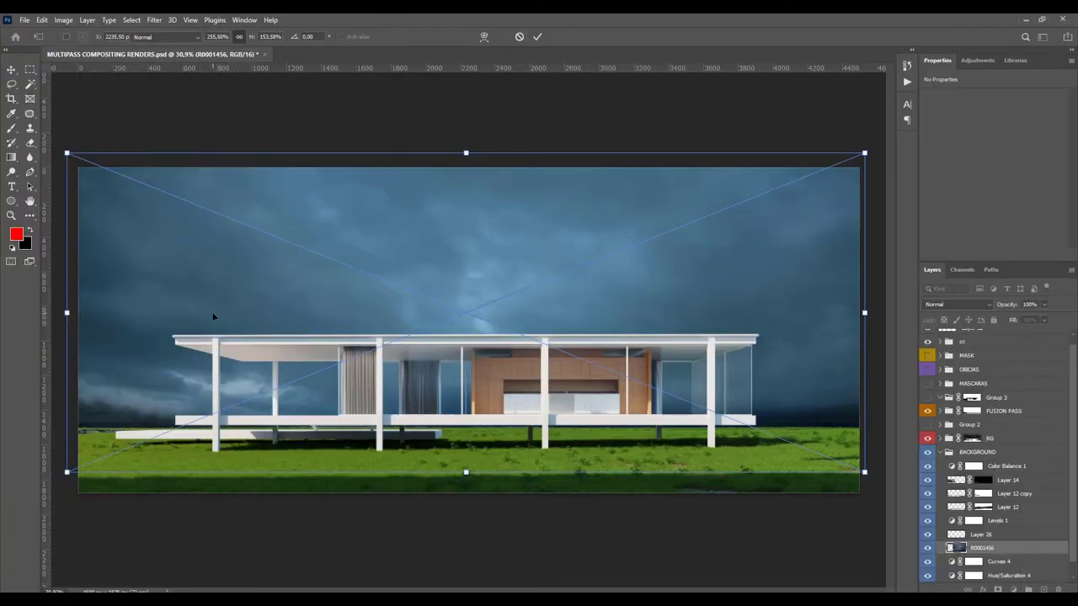
key("Return")
key("b")
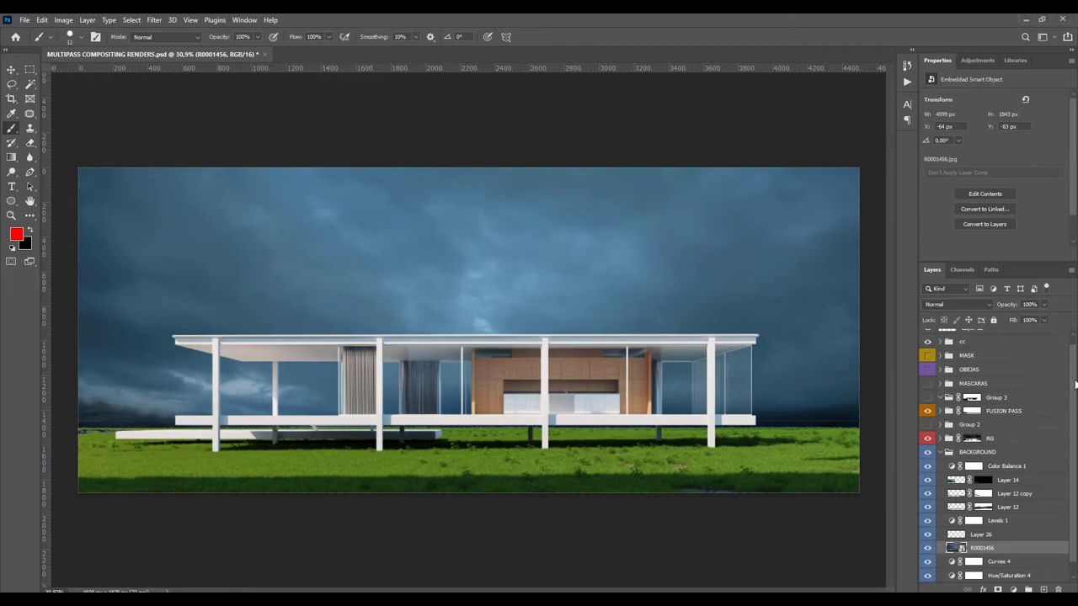
scroll(1075, 384, "up", 1)
left_click(973, 335)
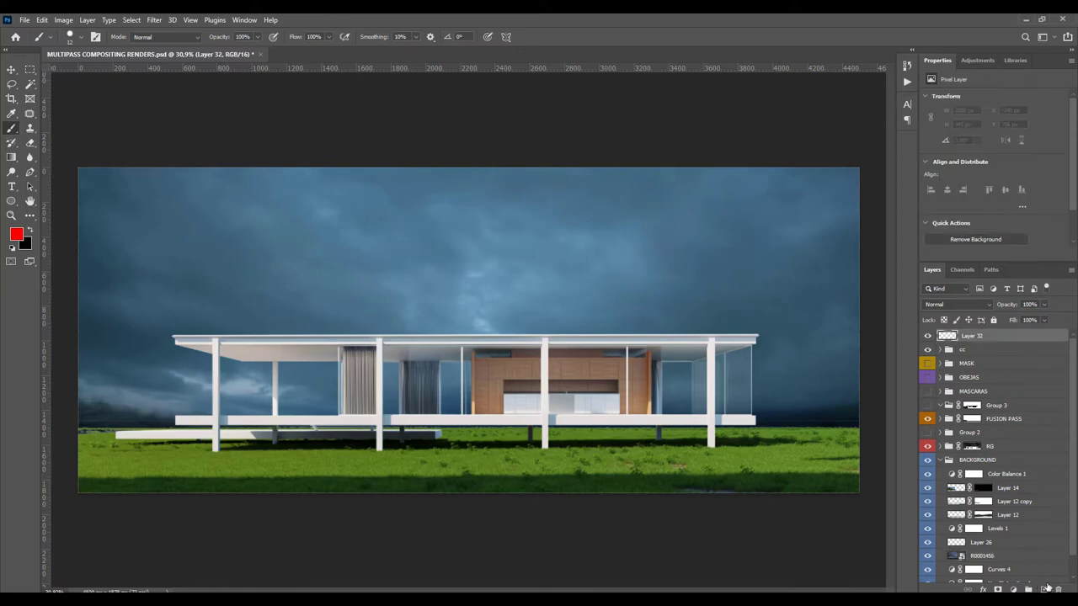
left_click(1044, 587)
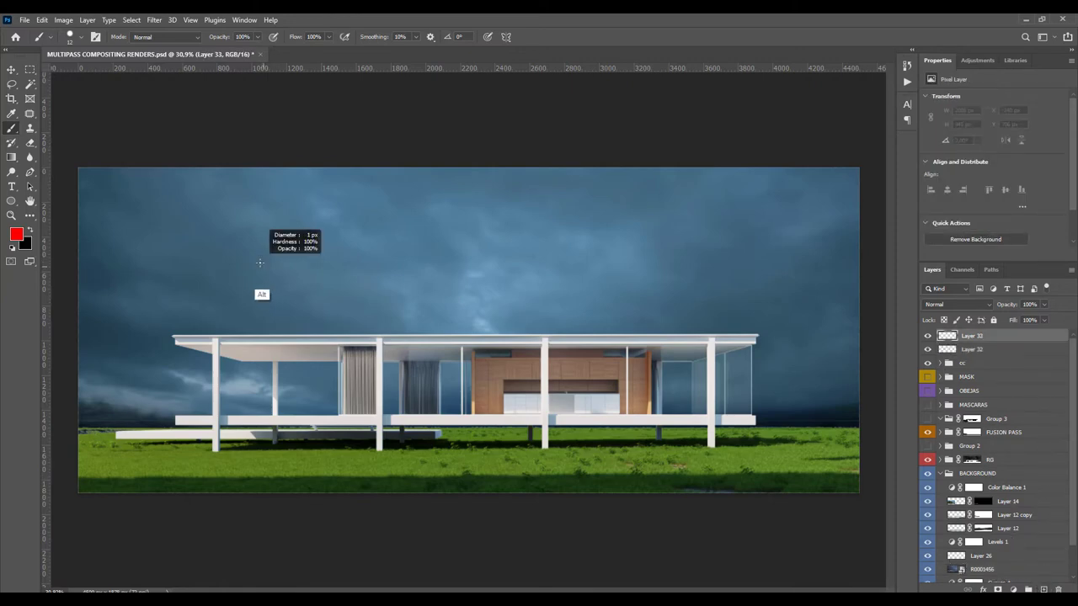
left_click_drag(282, 248, 252, 278)
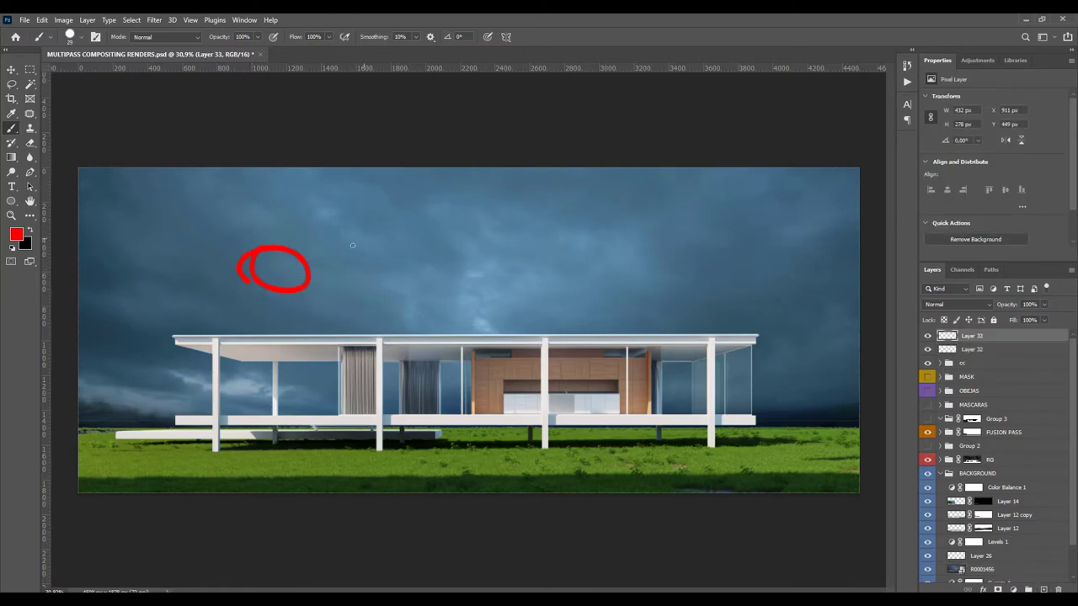
mouse_move(96, 421)
left_mouse_down()
mouse_move(179, 421)
mouse_move(177, 333)
mouse_move(723, 341)
mouse_move(755, 423)
mouse_move(859, 420)
left_mouse_up()
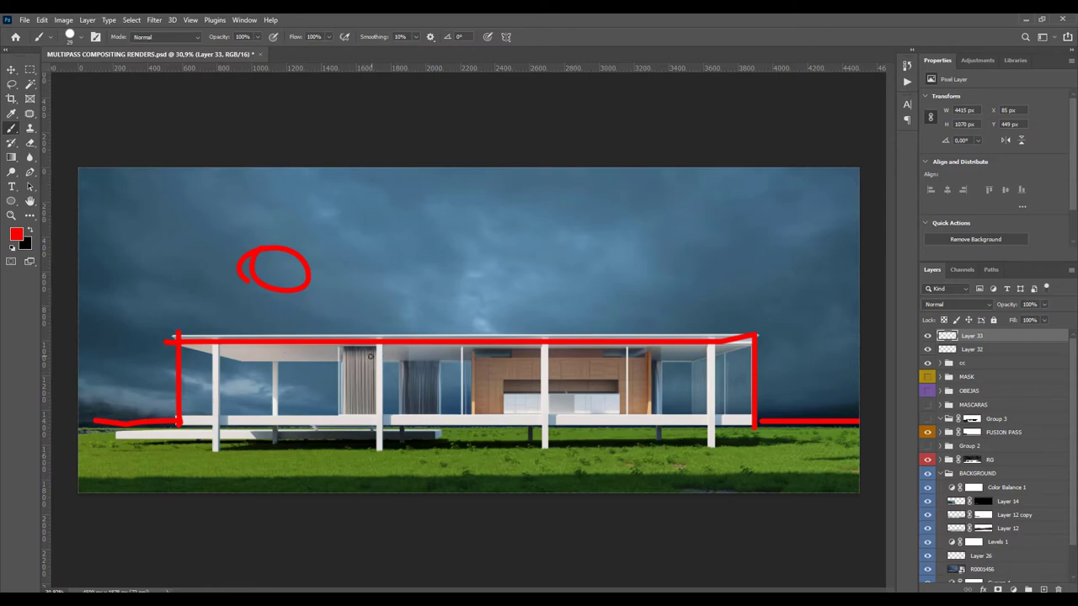
mouse_move(370, 356)
left_mouse_down()
mouse_move(412, 300)
mouse_move(426, 307)
left_mouse_up()
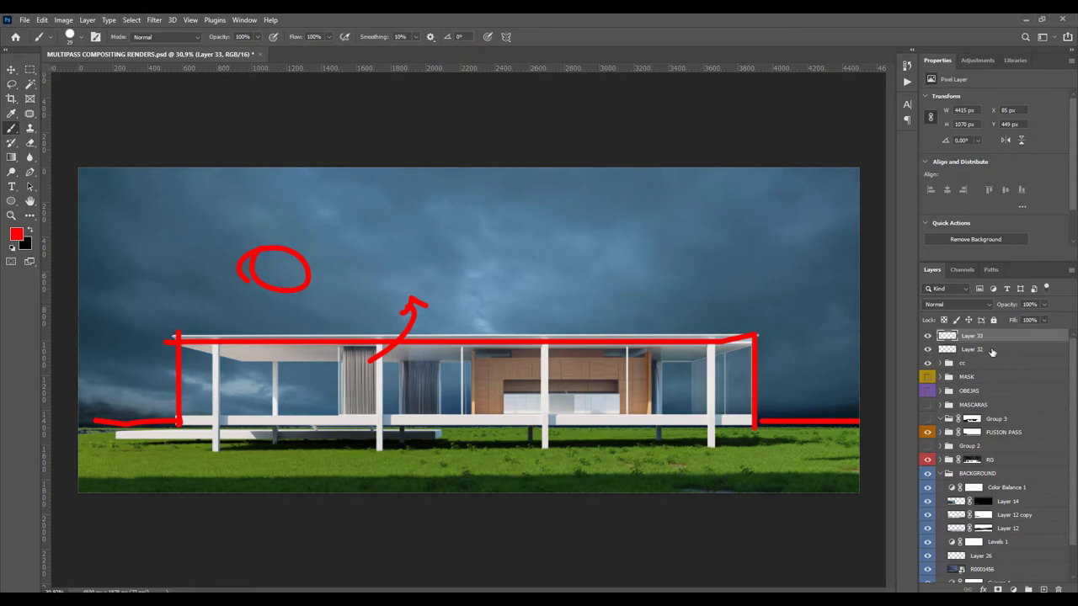
key("Delete")
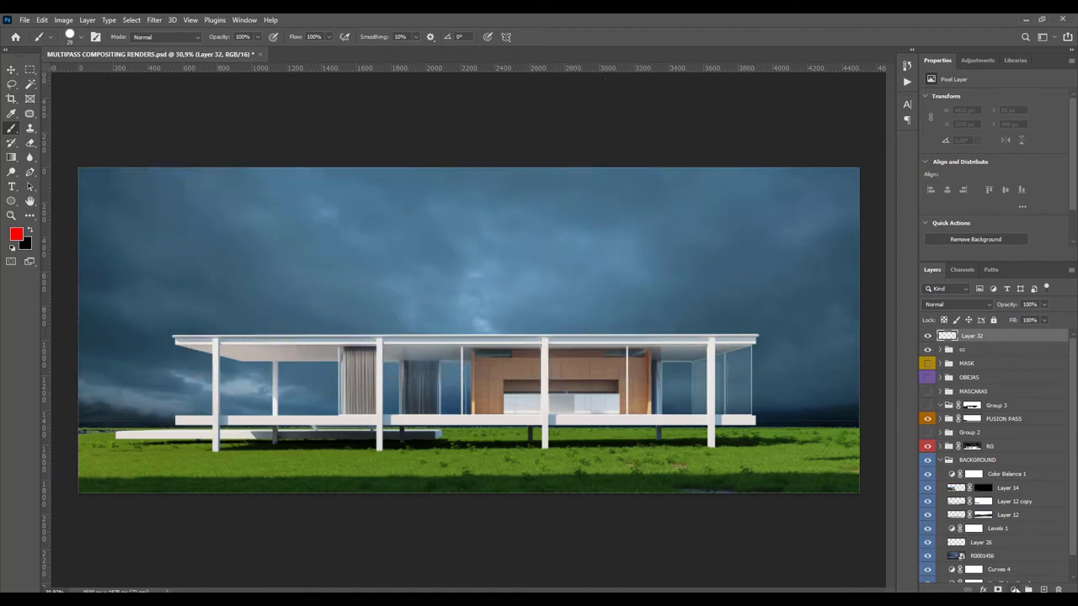
left_click(1014, 589)
Add Curves 7 on top of the stack and drag its midtone point to adjust the scene.
left_click(1016, 451)
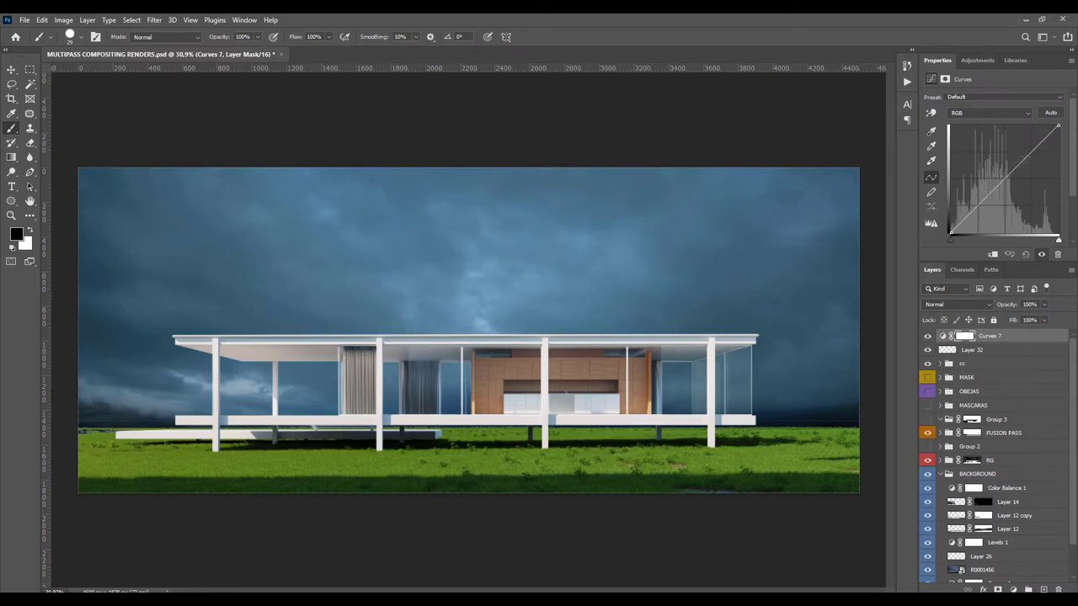
left_click_drag(1030, 150, 1013, 183)
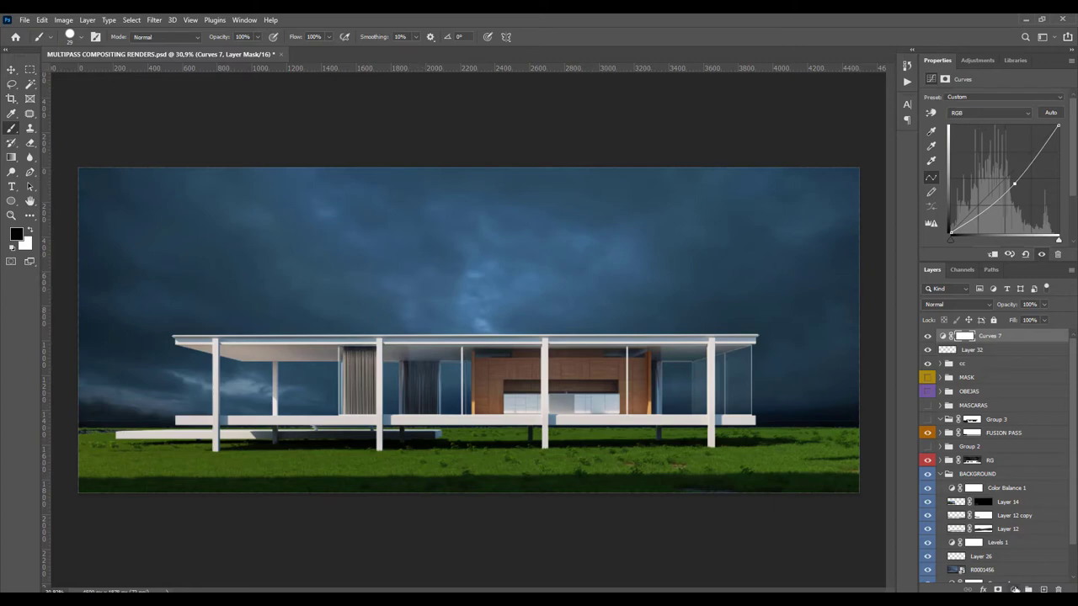
left_click(1012, 589)
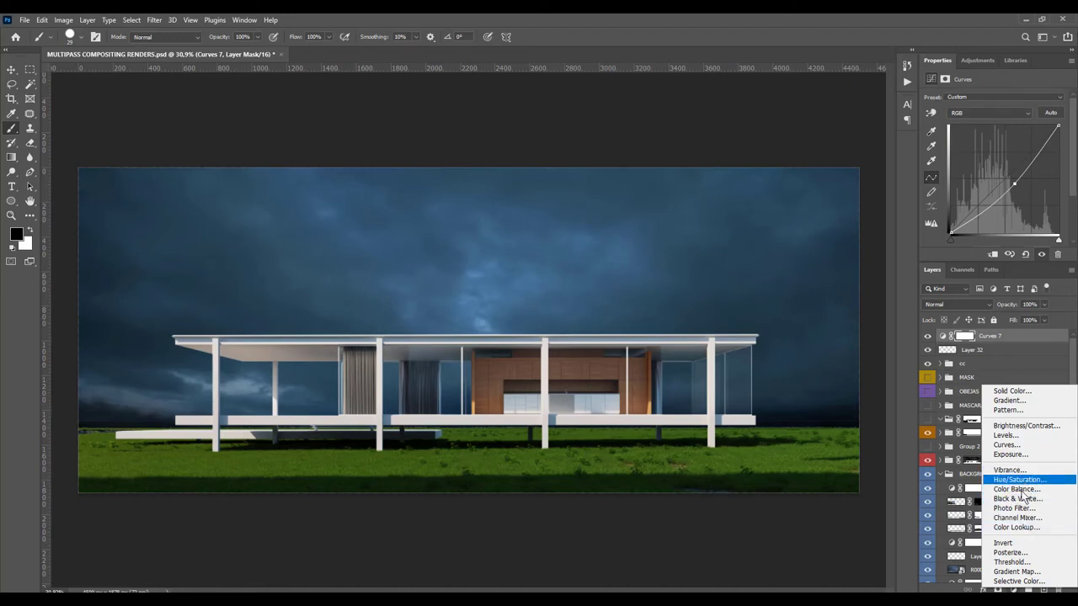
Add Color Balance 2 with Yellow–Blue +2 on Shadows and +14 on Highlights.
left_click(1016, 489)
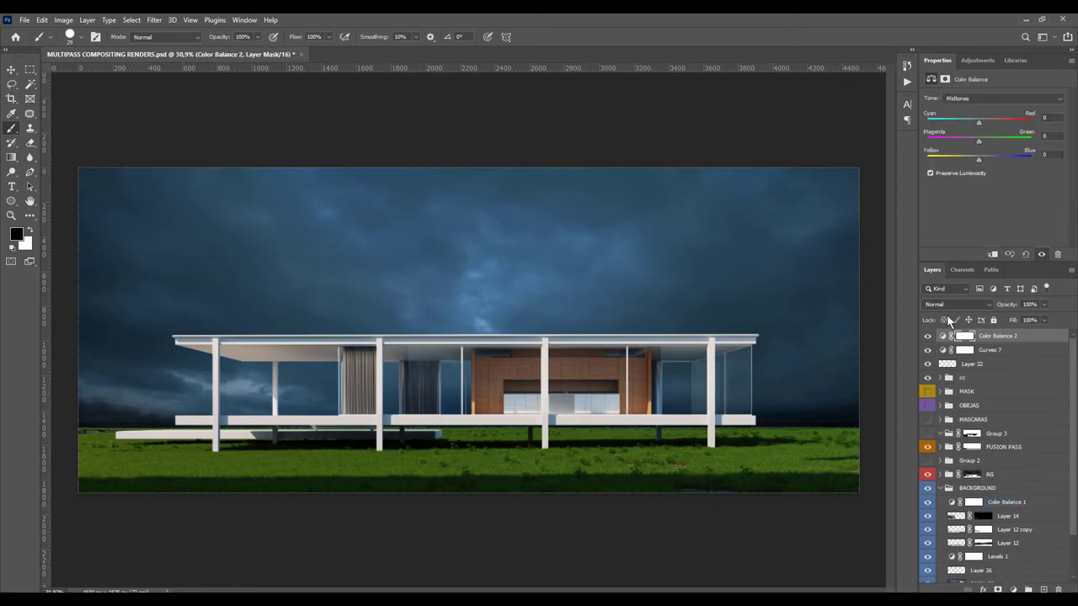
left_click(994, 97)
left_click(979, 106)
left_click(965, 101)
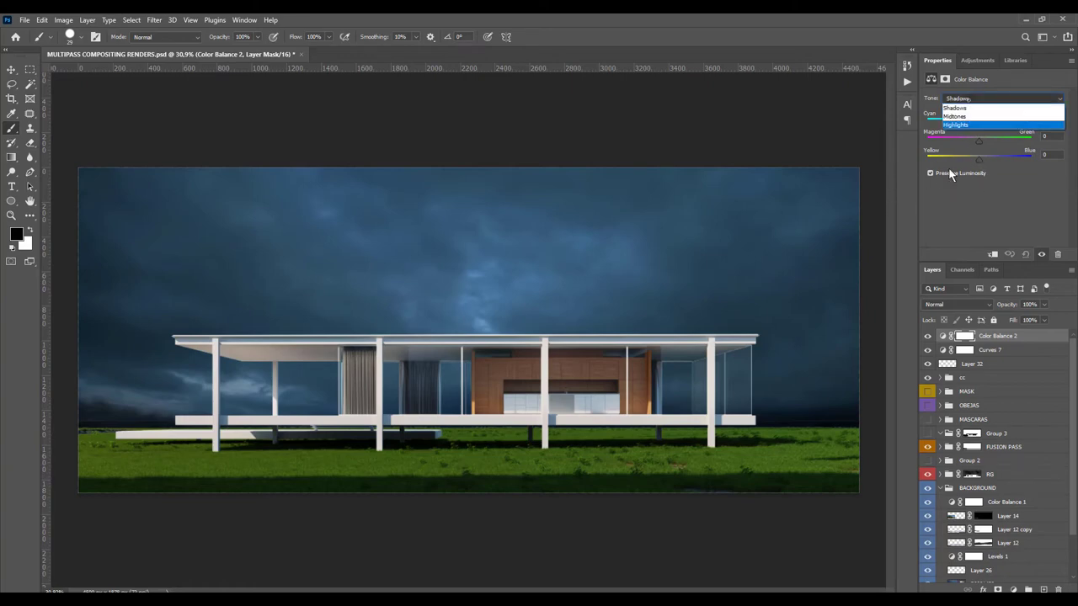
left_click(955, 109)
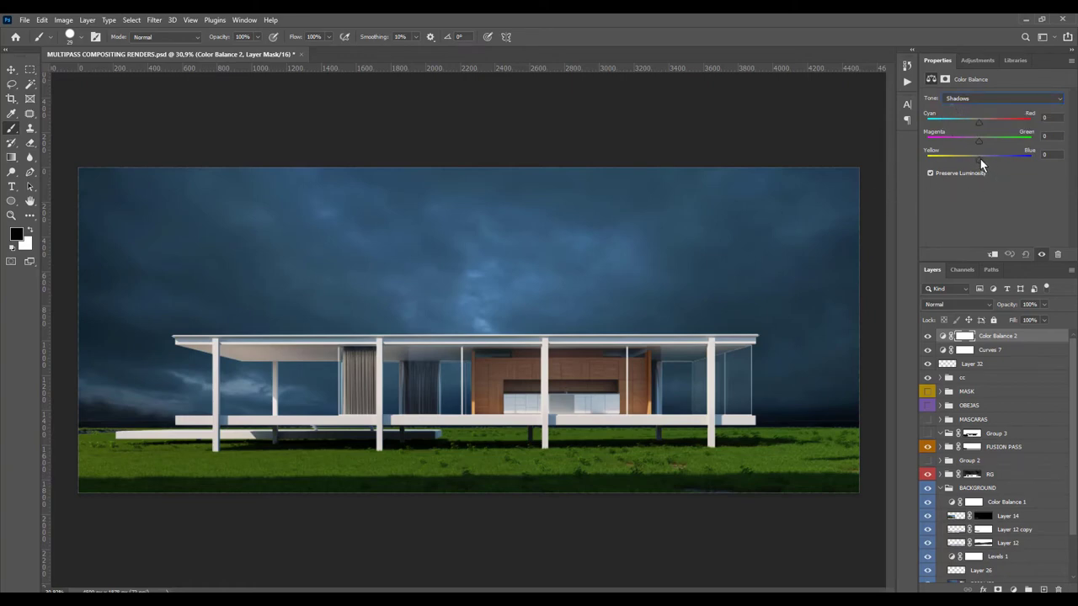
mouse_move(980, 159)
left_mouse_down()
mouse_move(990, 160)
mouse_move(976, 163)
left_mouse_up()
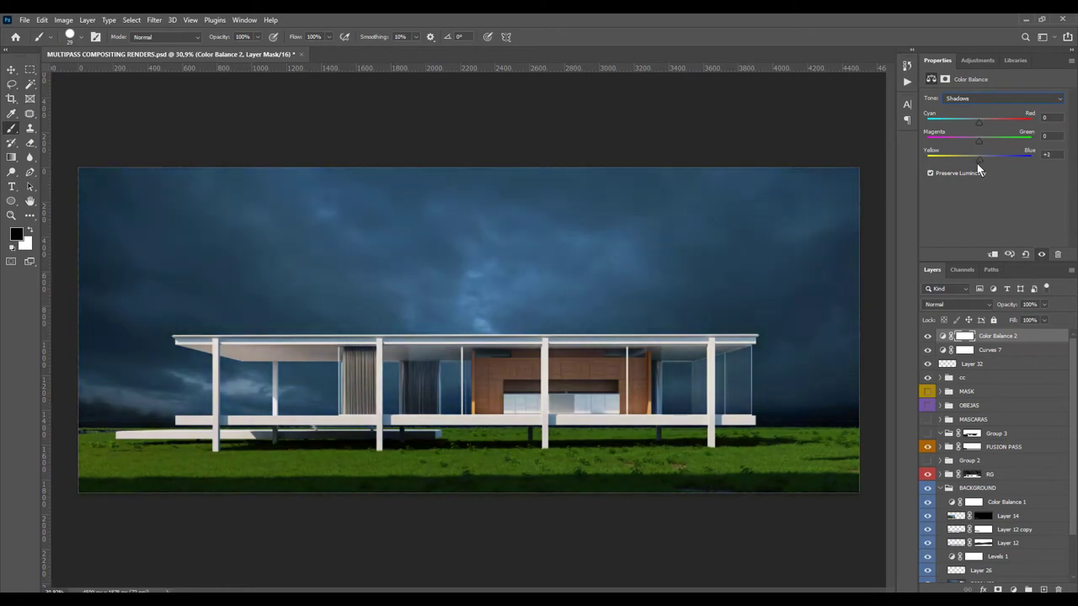
left_click(977, 99)
left_click(972, 118)
left_click(986, 101)
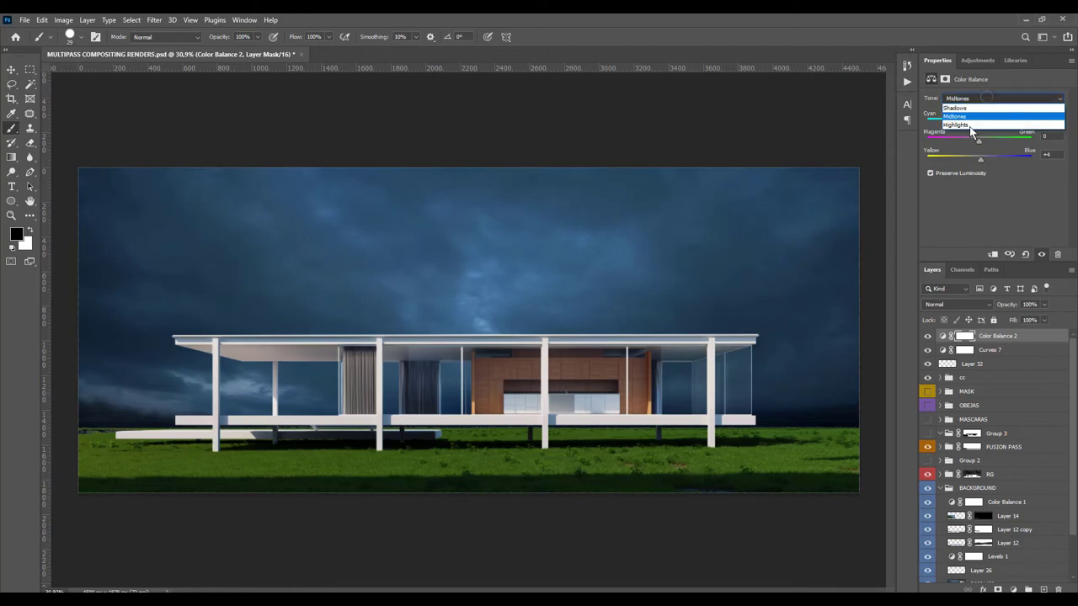
left_click(965, 122)
left_click(978, 161)
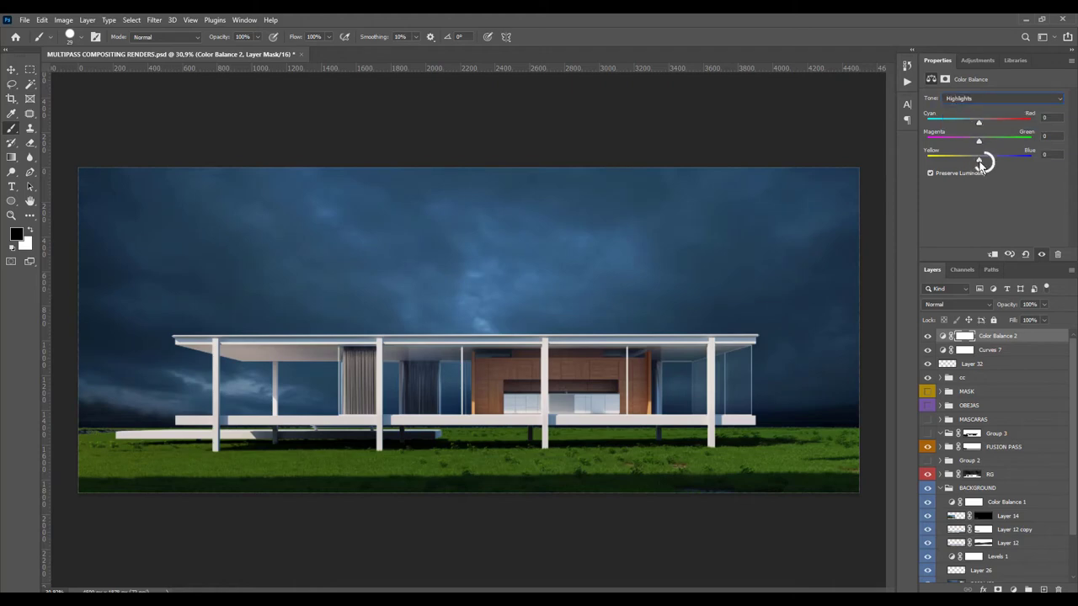
left_click_drag(979, 159, 985, 160)
Toggle Color Balance 2's visibility to compare the blue tint, leaving it on.
left_click(927, 337)
left_click(928, 337)
left_click(928, 336)
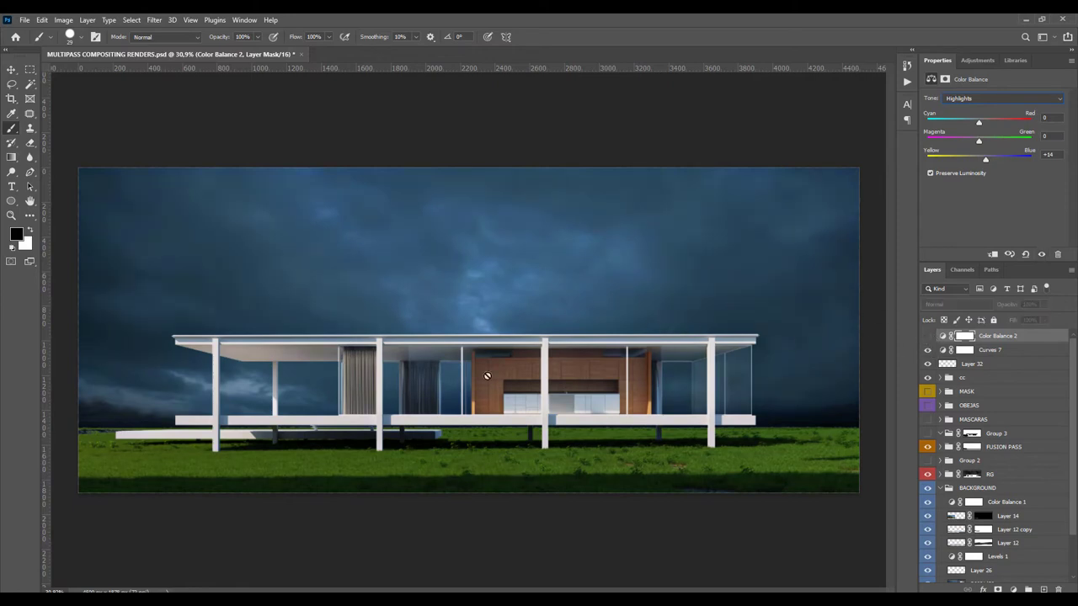
left_click(926, 337)
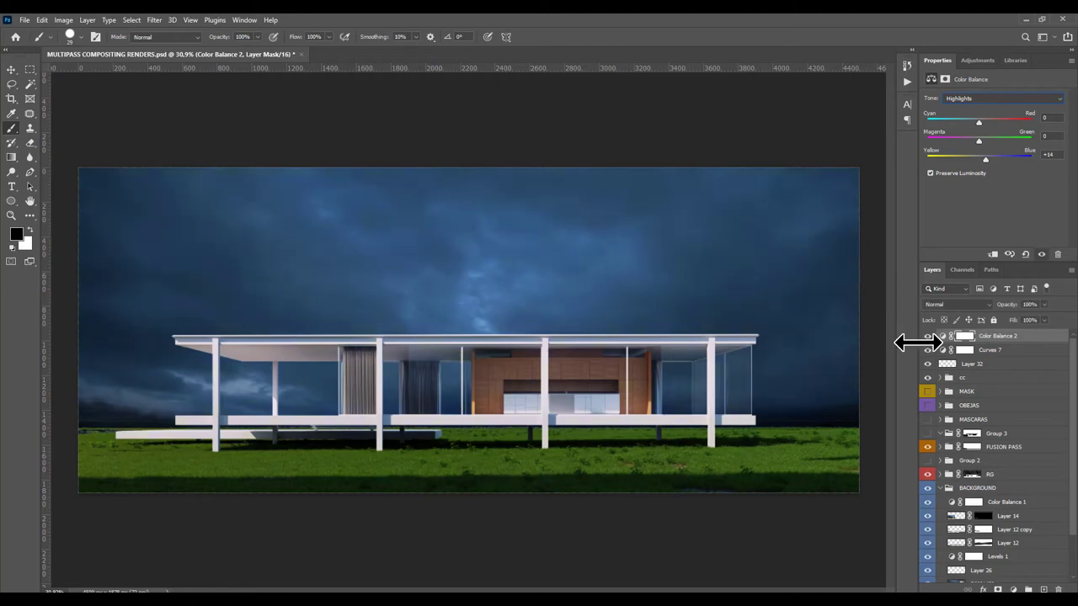
left_click(927, 338)
left_click(928, 337)
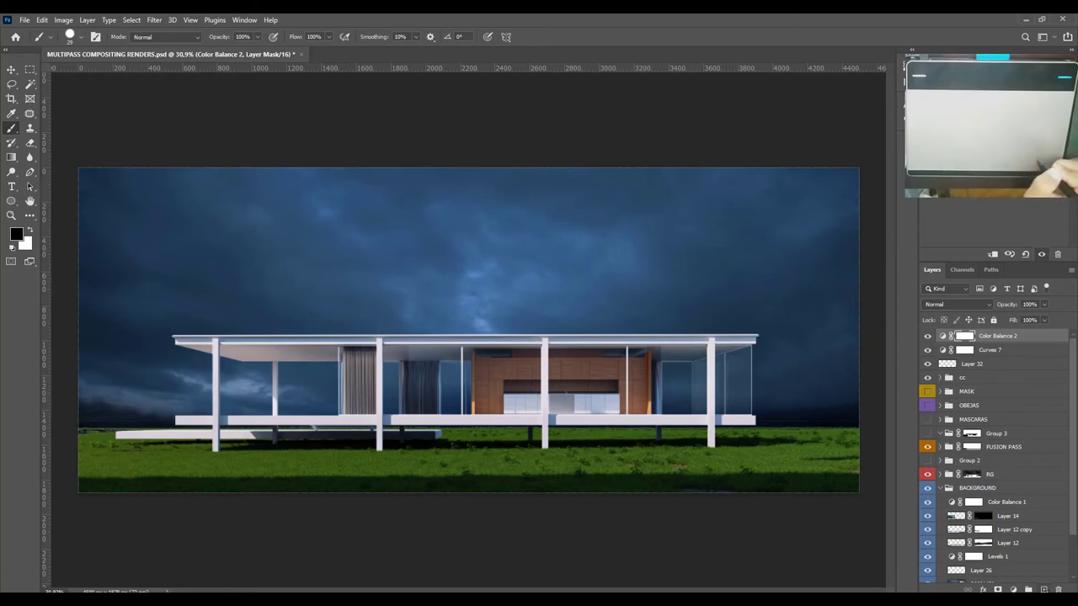
Add a new empty Layer 33 at the top of the stack, with white as the painting colour.
key("ctrl+shift+alt+n")
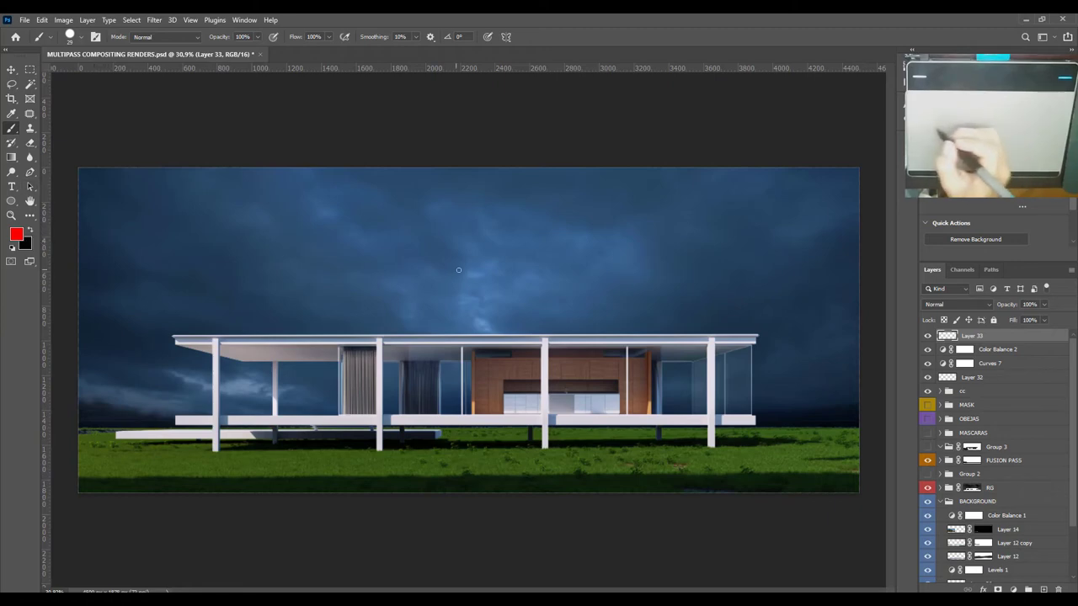
left_click(16, 234)
type("ffffff")
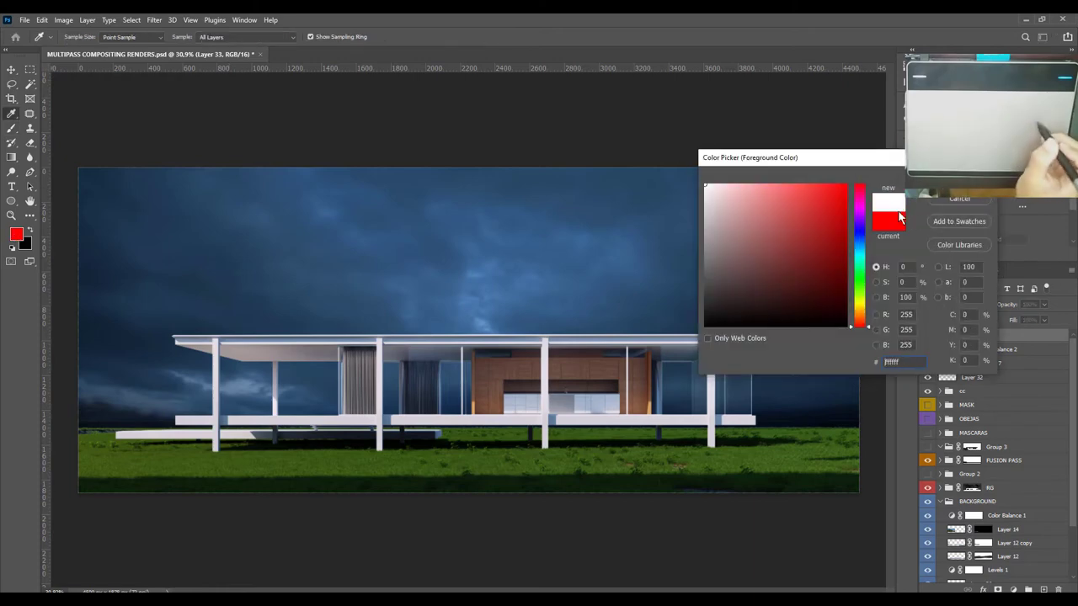
key("Return")
key("d")
key("x")
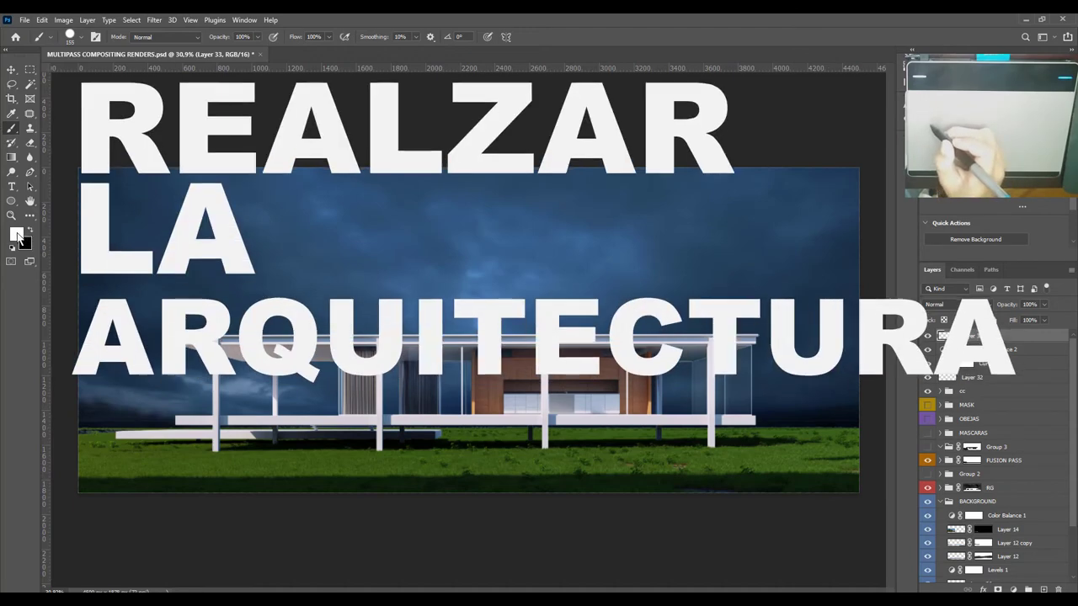
left_click(16, 235)
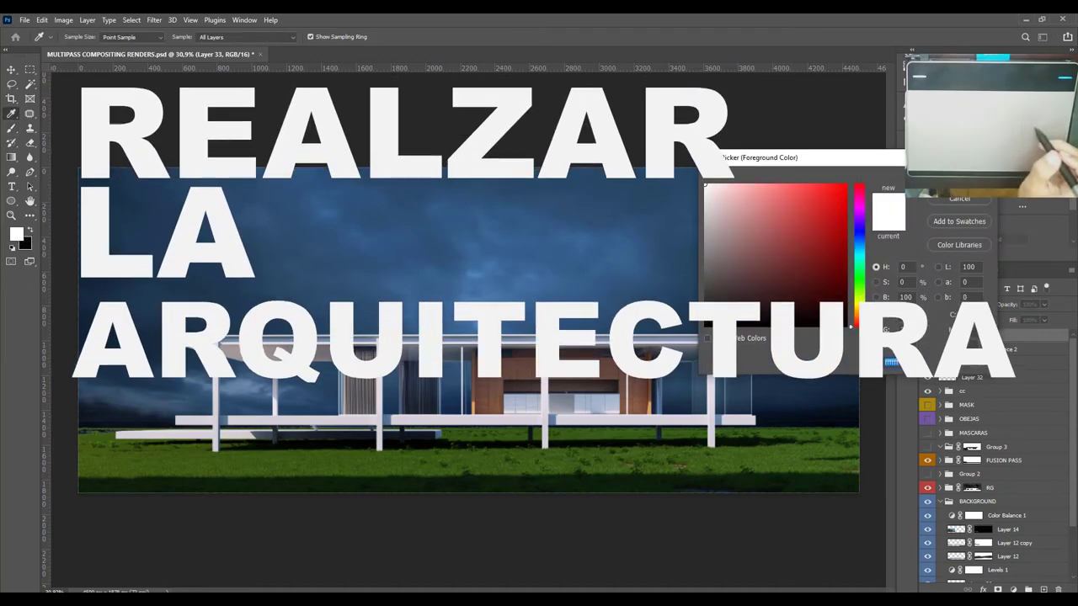
left_click(959, 176)
left_click(957, 301)
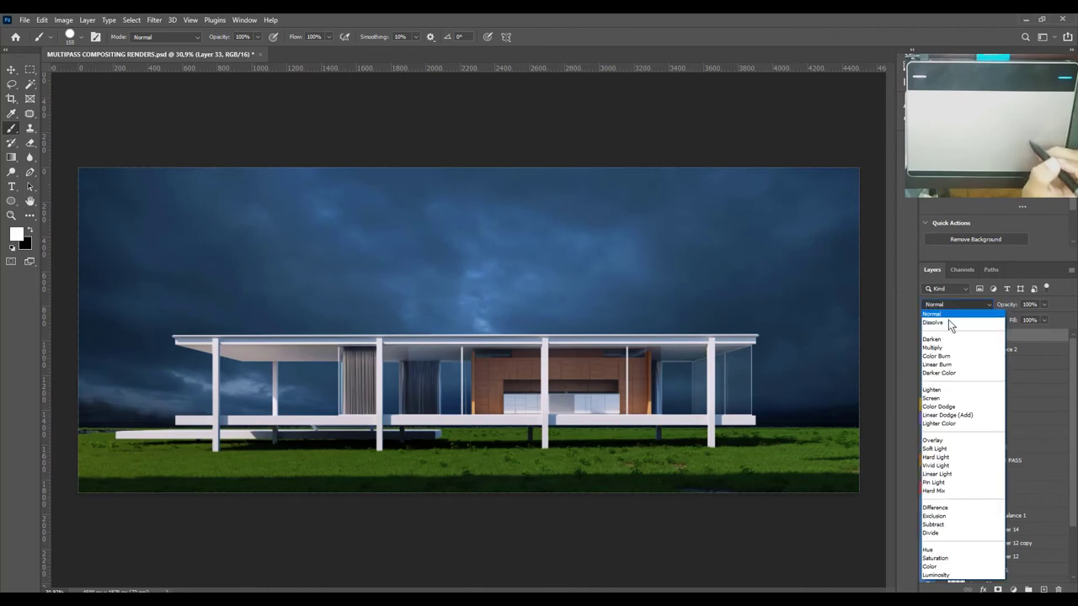
Set Layer 33 to Overlay and switch to a 20%-opacity Soft Round brush.
left_click(938, 441)
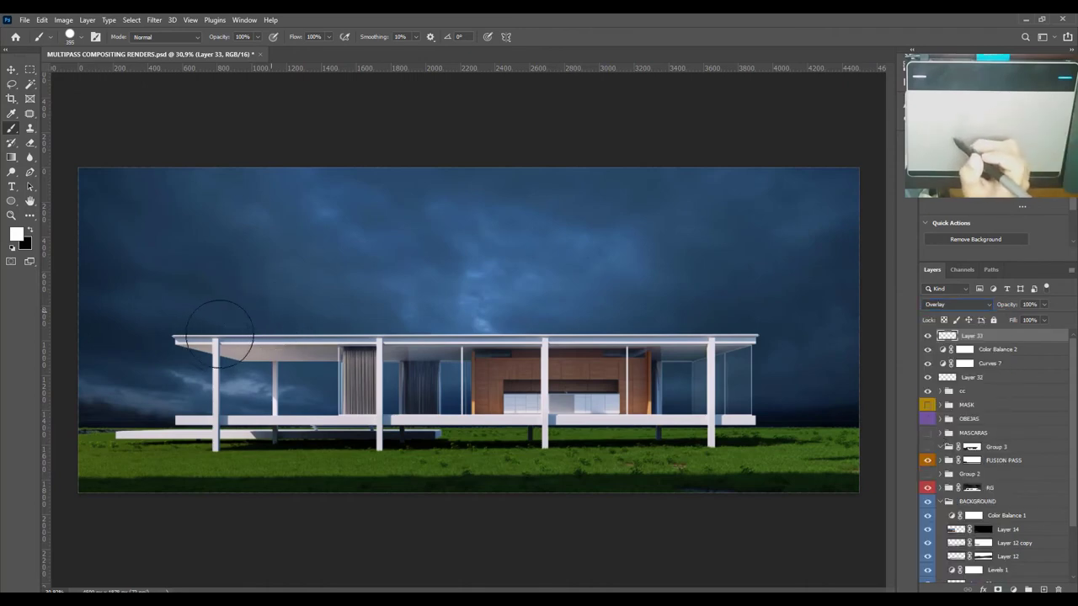
left_click_drag(240, 375, 260, 372)
key("ctrl+z")
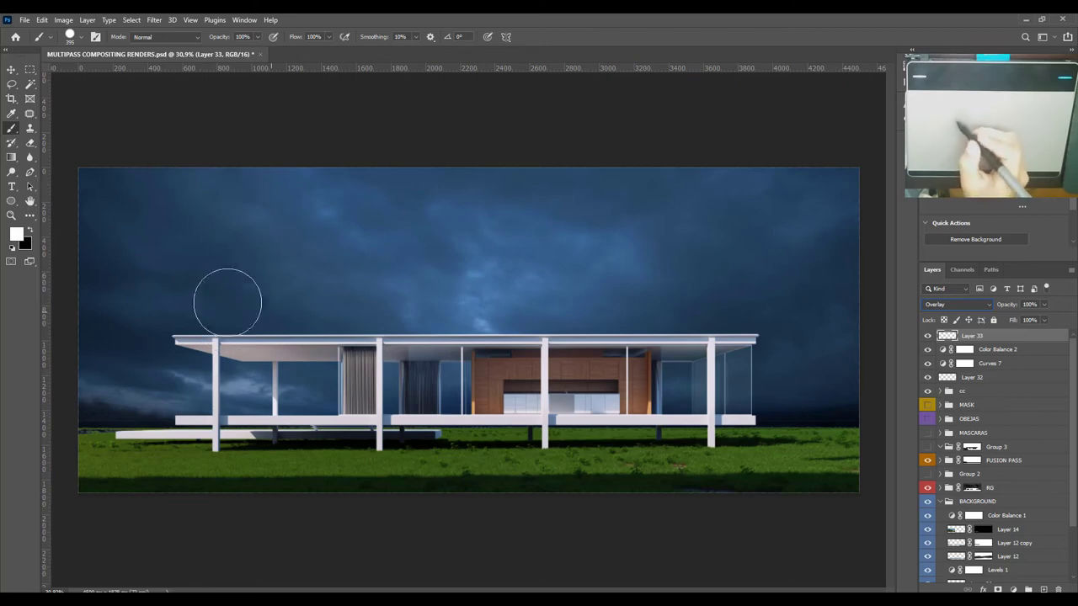
left_click(232, 37)
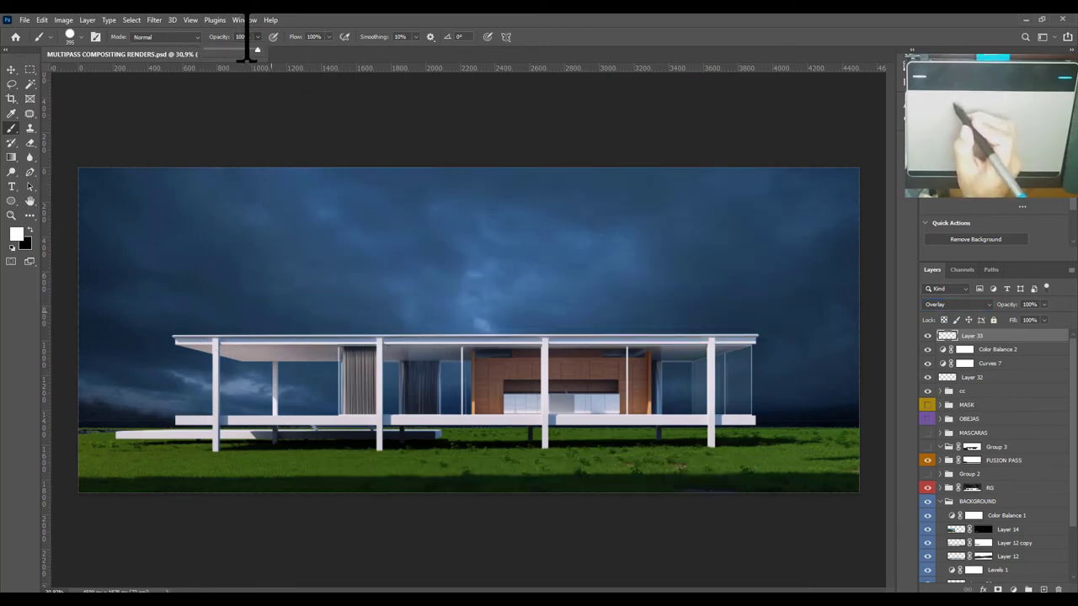
left_click(239, 36)
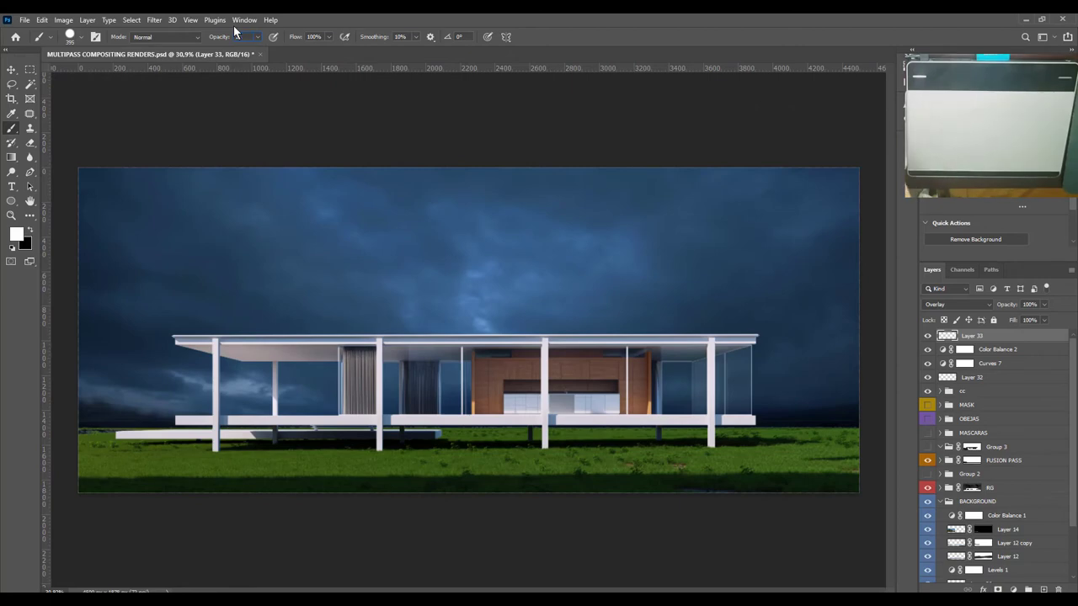
type("20")
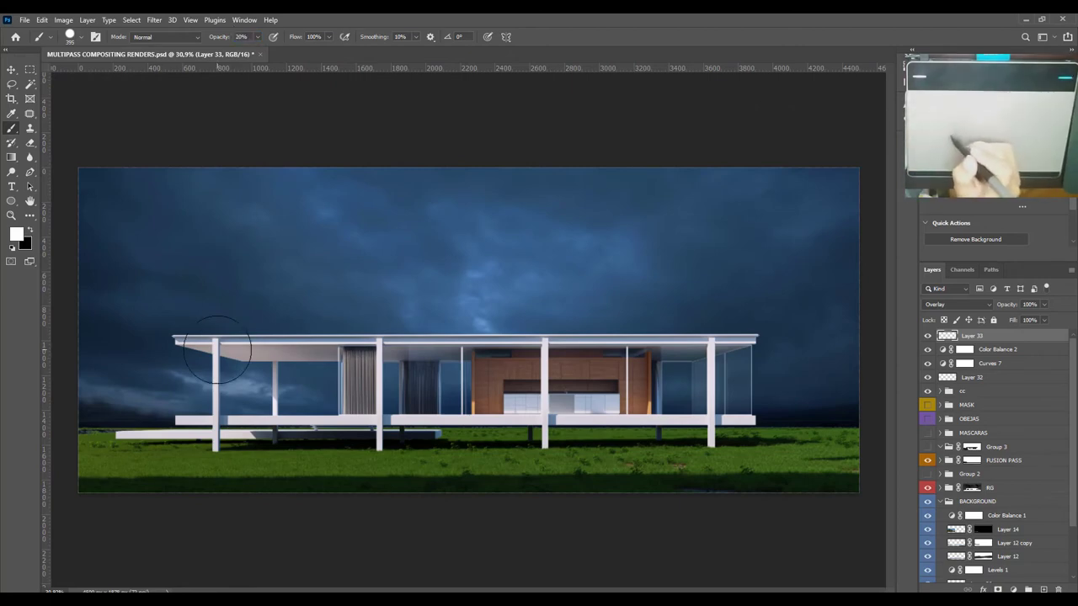
right_click(271, 271)
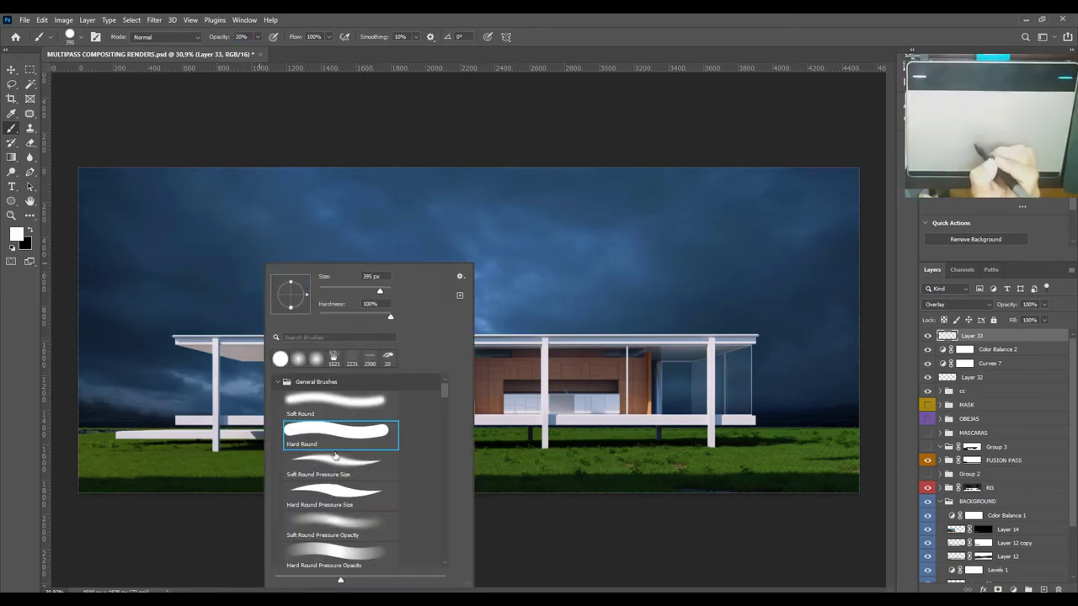
left_click(363, 411)
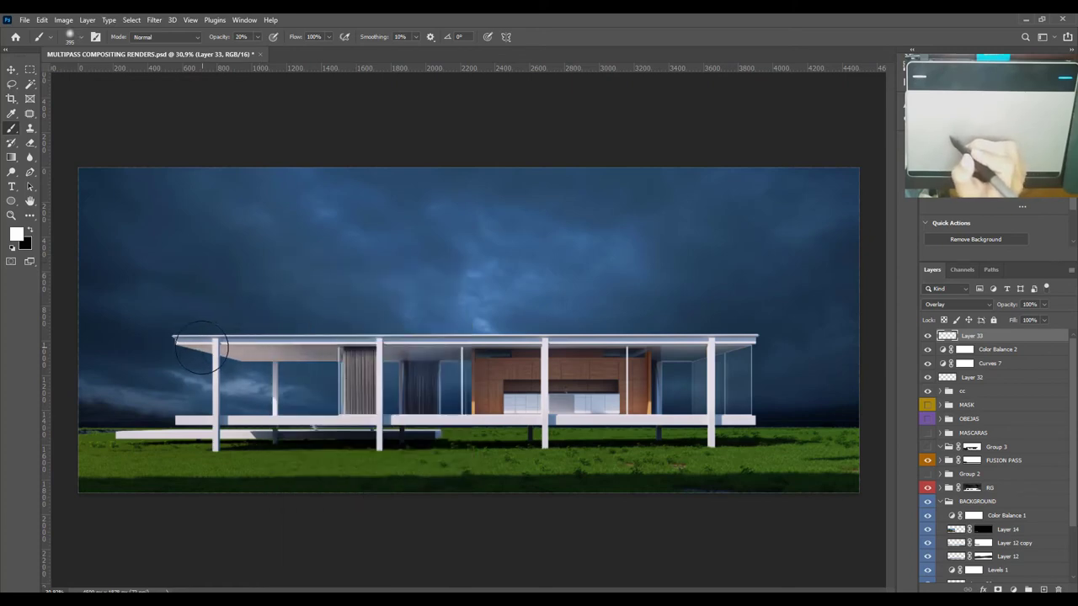
Paint soft white highlights along the roof underside, roof beam and wood-and-glass facade.
left_click_drag(181, 345, 459, 364)
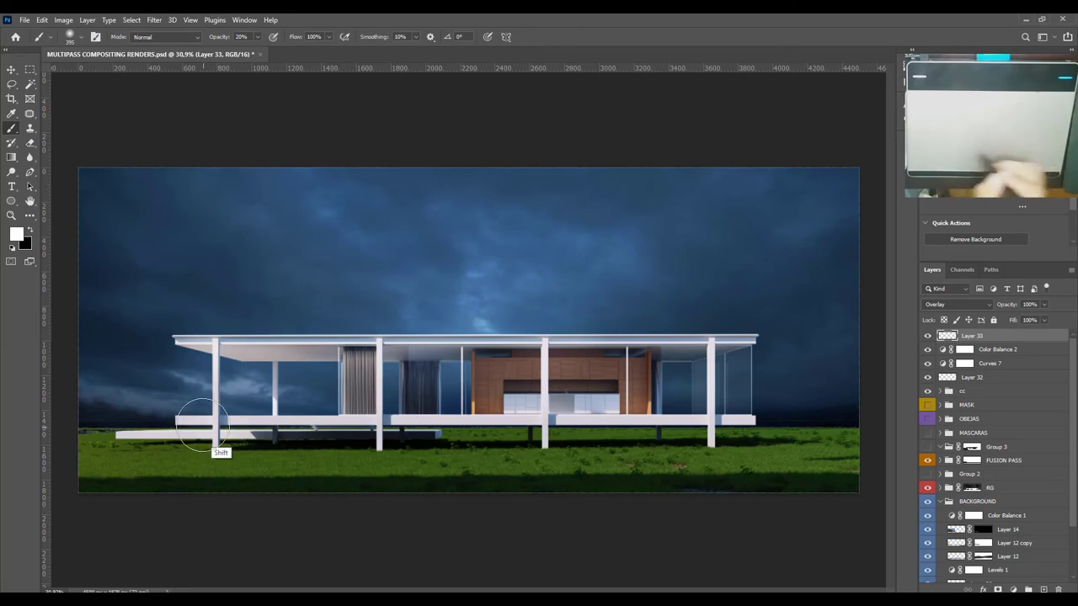
left_click(458, 378, "shift")
left_click_drag(459, 377, 639, 383)
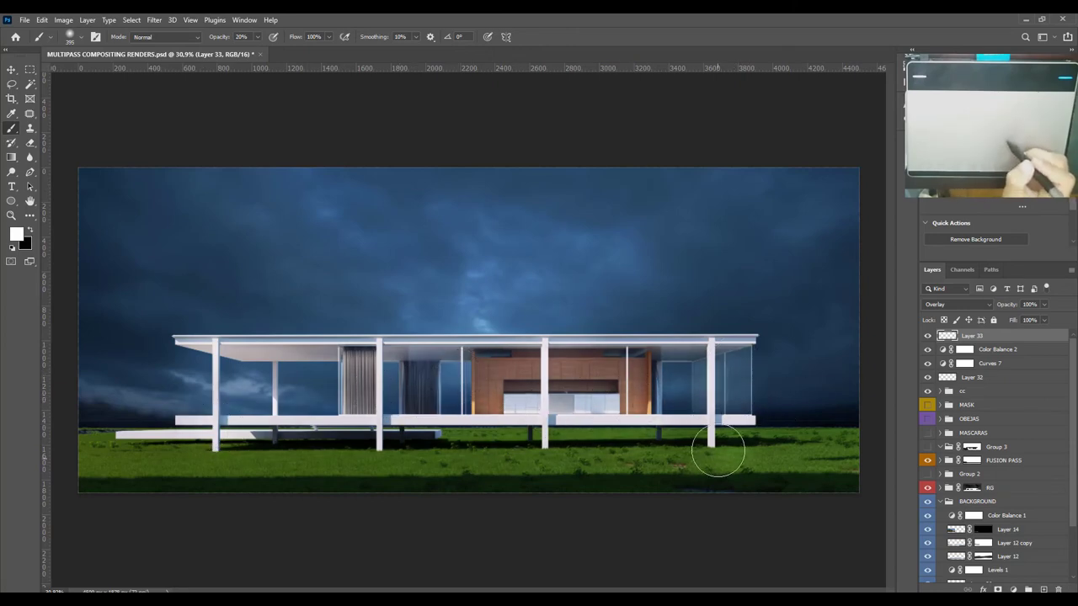
left_click(226, 419, "alt")
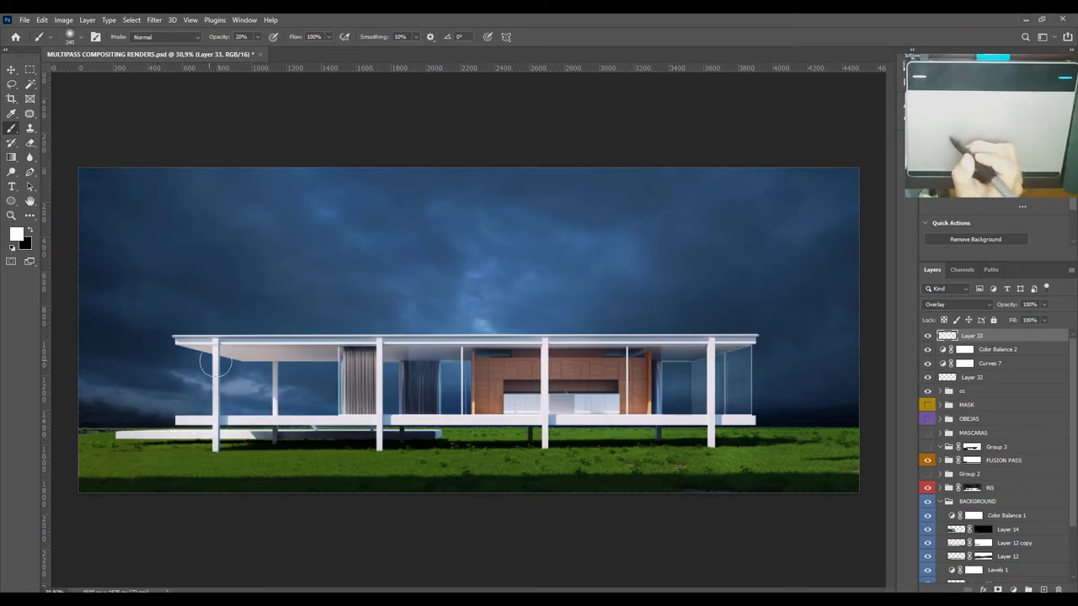
left_click_drag(194, 347, 538, 347)
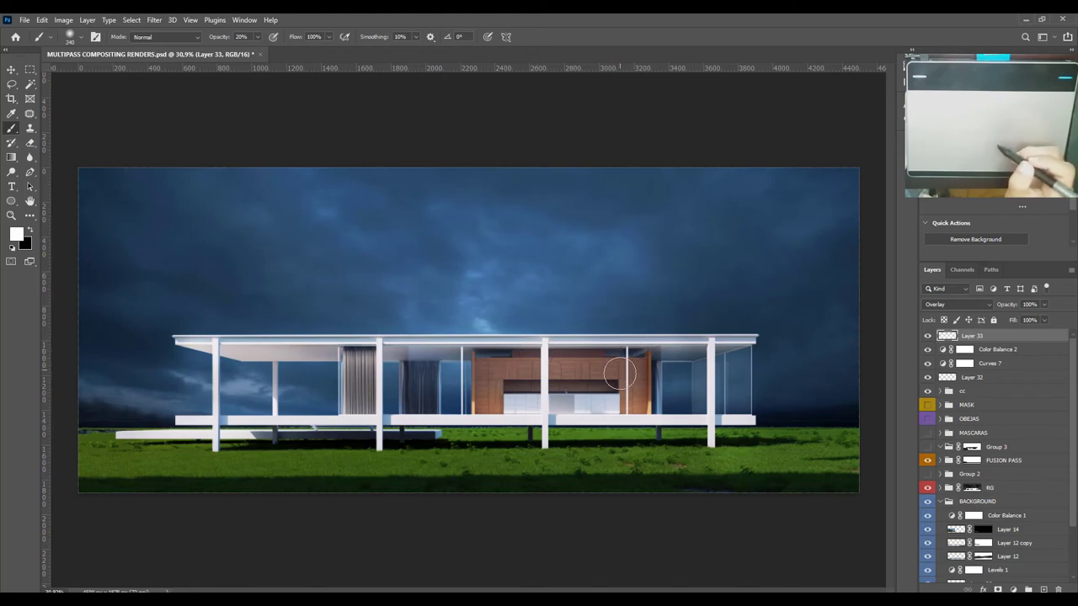
Set Layer 33's fill to 100% and try opacities of 51% and 72%.
left_click(927, 336)
left_click(927, 335)
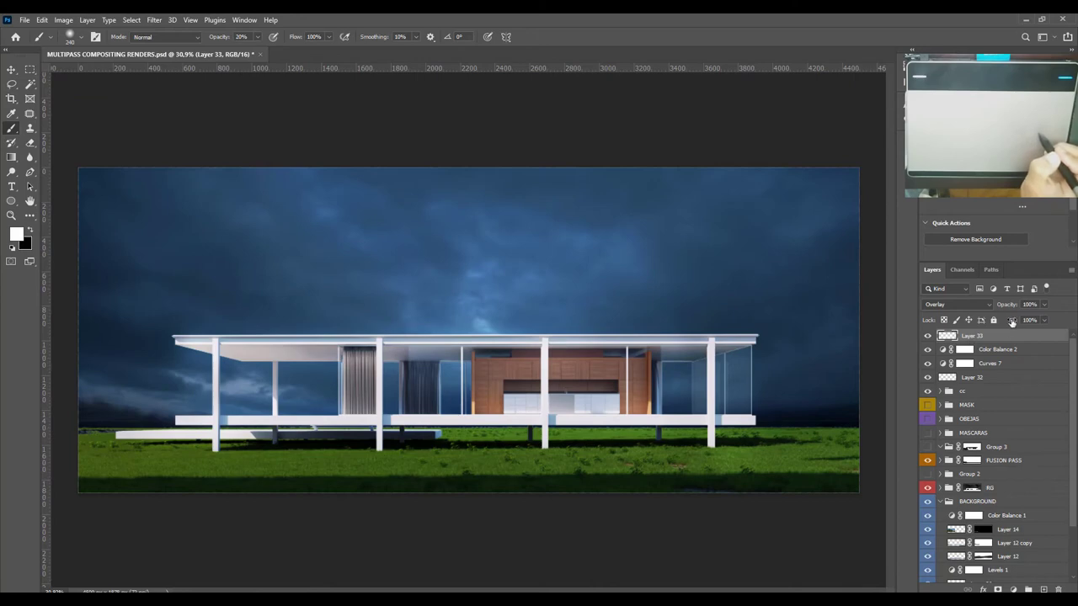
type("100")
key("Return")
type("51")
key("Return")
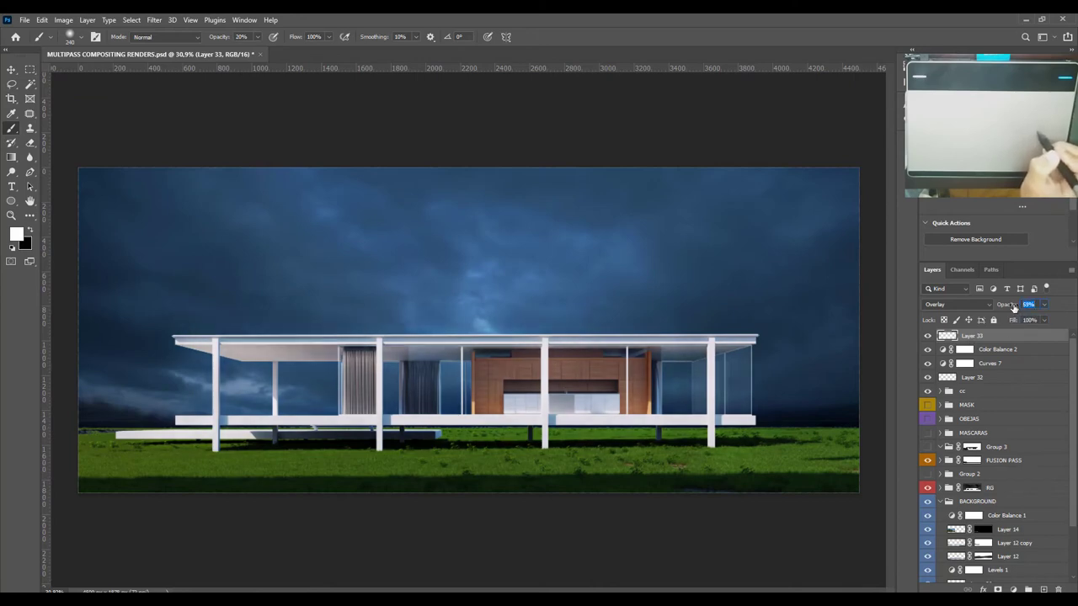
type("72")
key("Return")
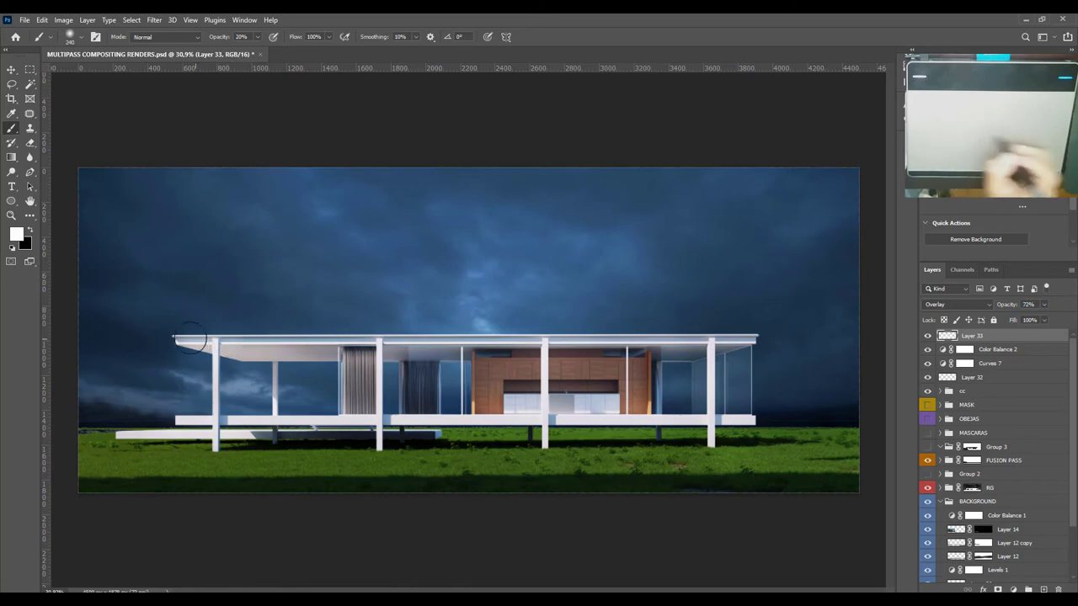
Paint the roof edge with a roughly 361 px soft brush and set Layer 33 to 38% opacity.
left_click_drag(314, 384, 314, 384)
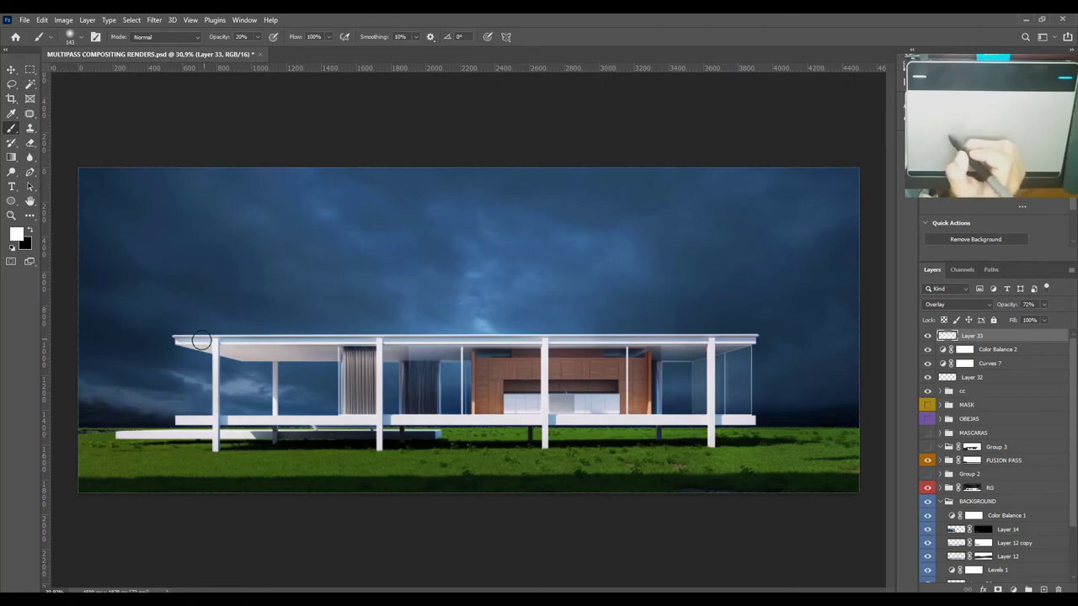
left_click_drag(201, 340, 741, 340)
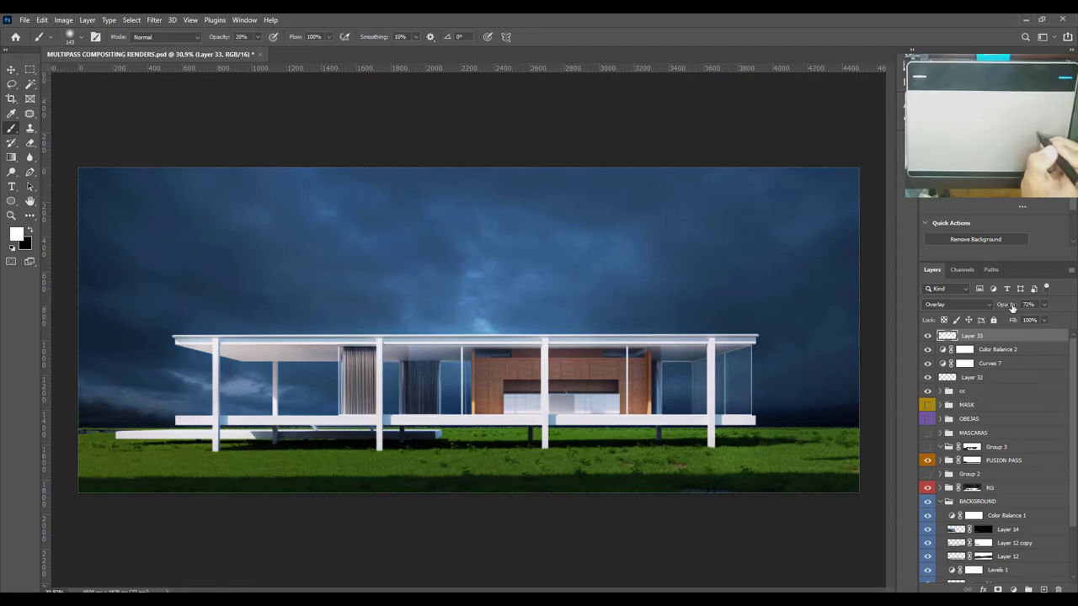
type("5")
key("Return")
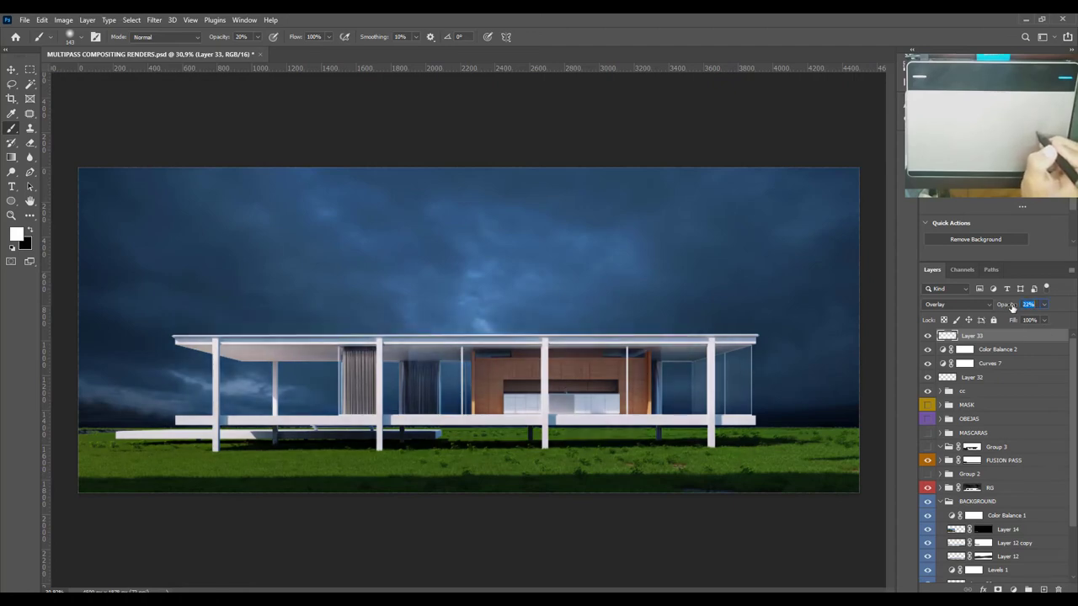
type("40")
key("Return")
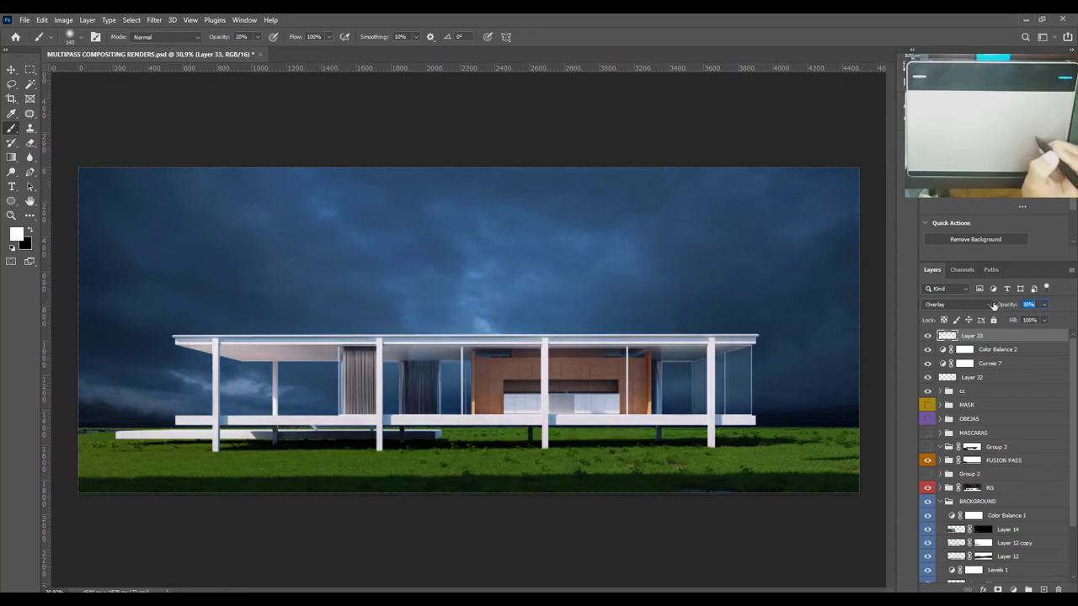
left_click_drag(1012, 308, 1009, 308)
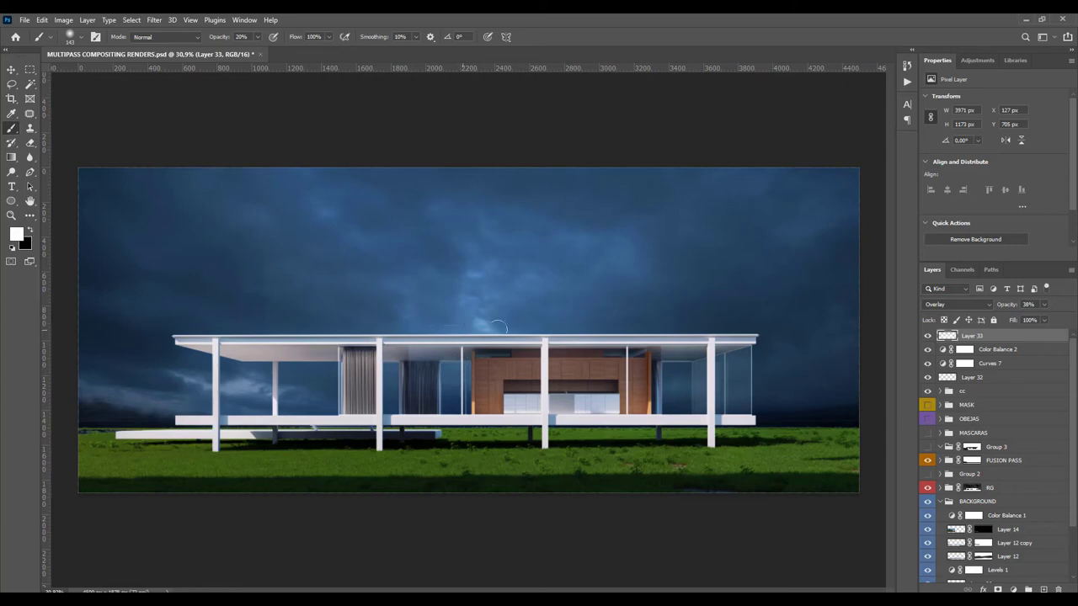
left_click(1014, 589)
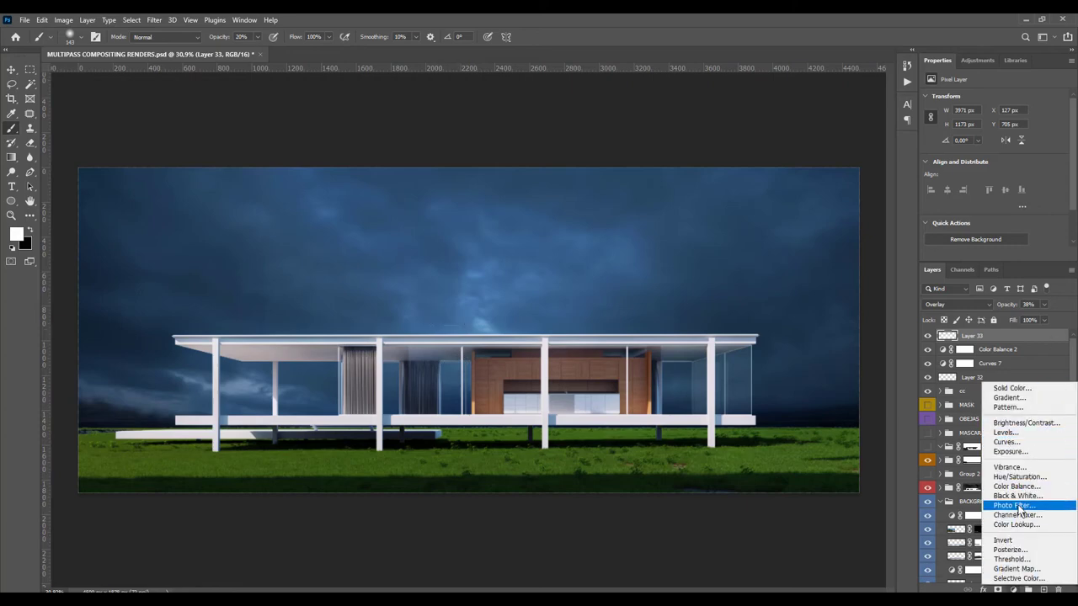
Add a Hue/Saturation layer colourized deep blue at hue 237, saturation 25.
left_click(1027, 478)
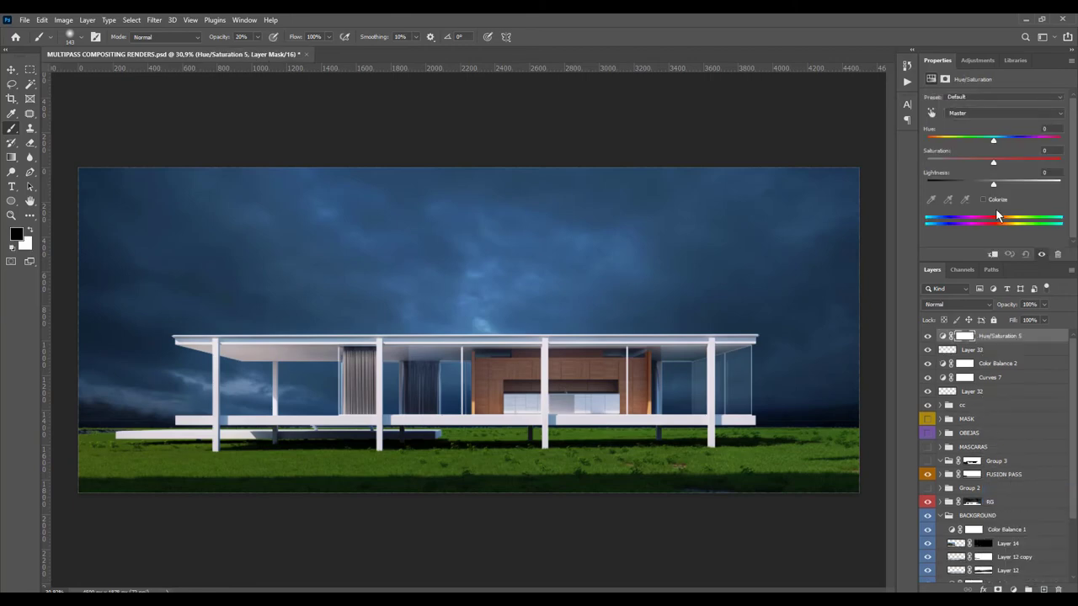
mouse_move(993, 143)
left_mouse_down()
mouse_move(974, 138)
mouse_move(989, 137)
left_mouse_up()
left_click(982, 200)
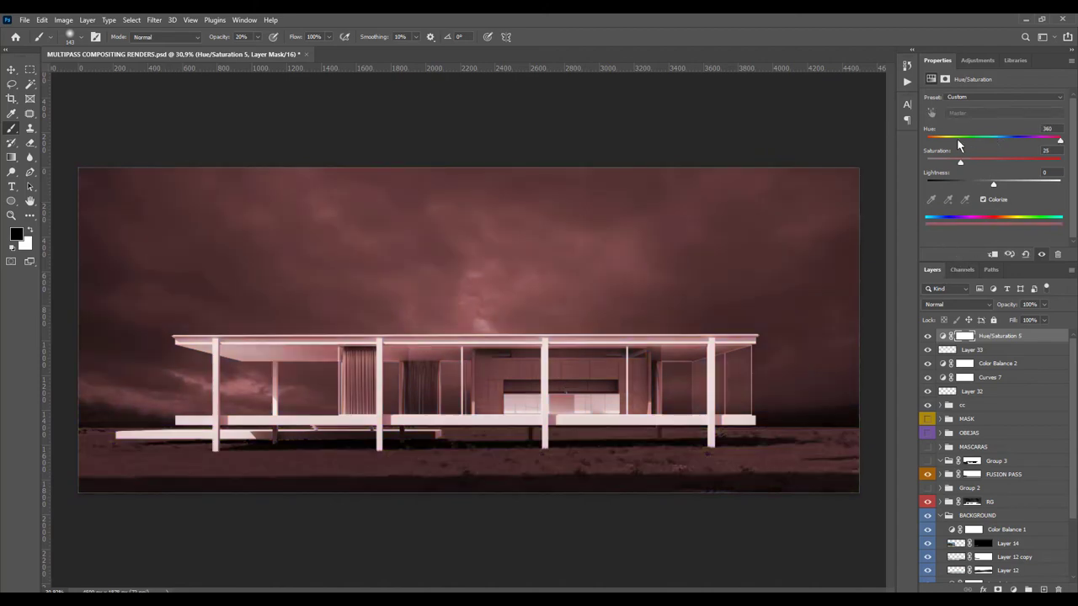
left_click_drag(1035, 139, 1014, 145)
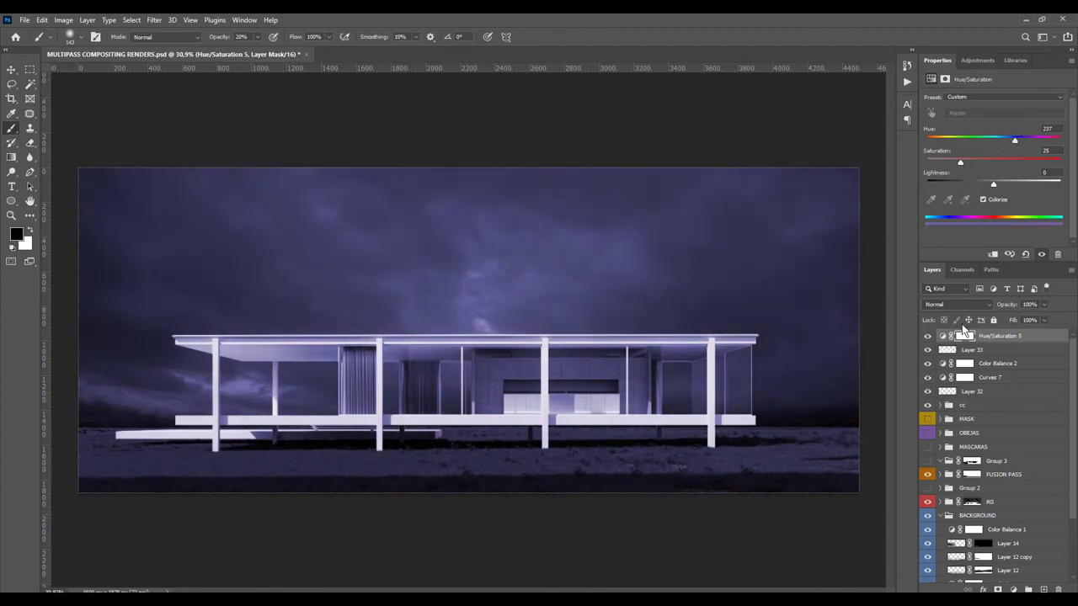
left_click(966, 306)
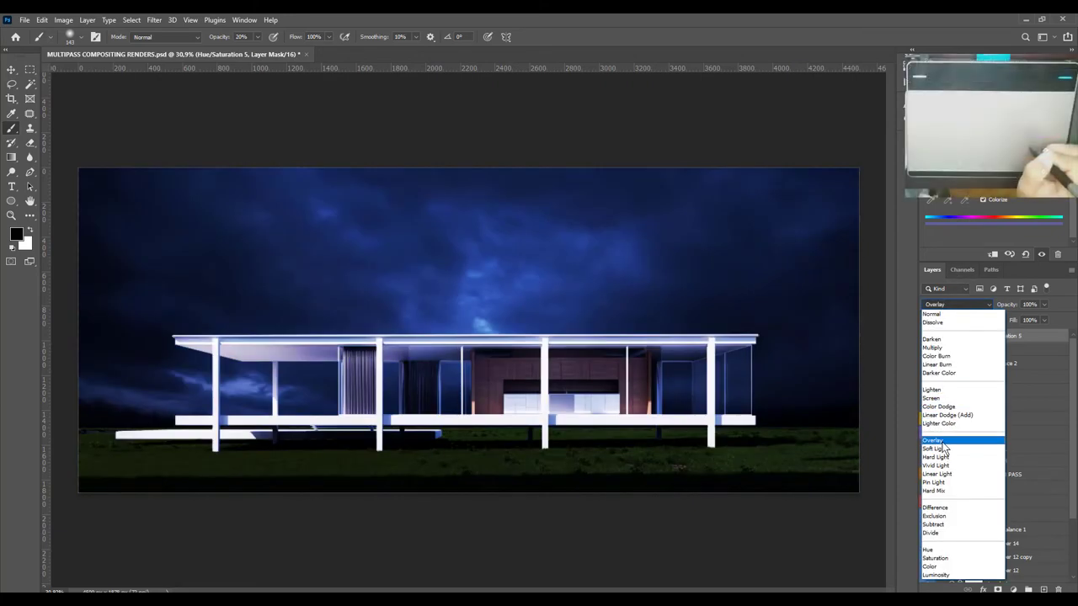
Set Hue/Saturation 5 to Overlay and invert its mask to black, hiding the blue tint.
left_click(942, 441)
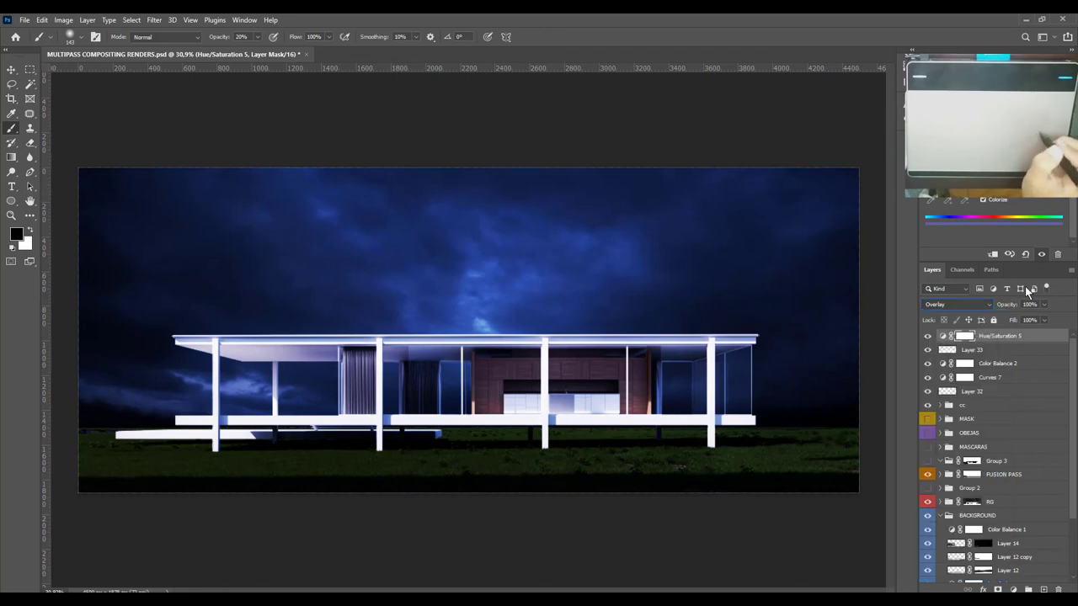
left_click(965, 340)
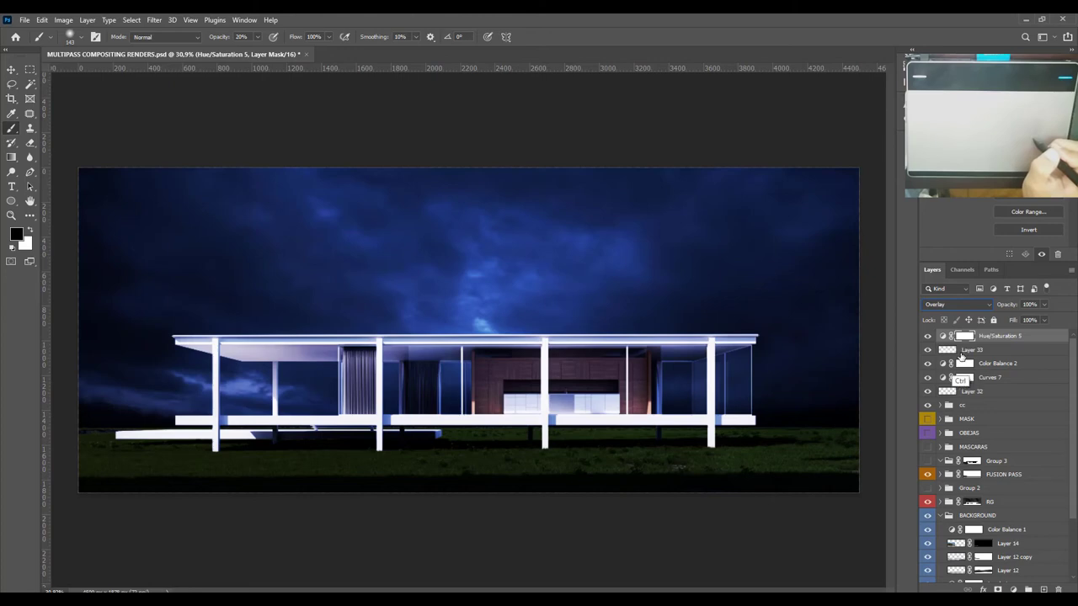
key("ctrl+i")
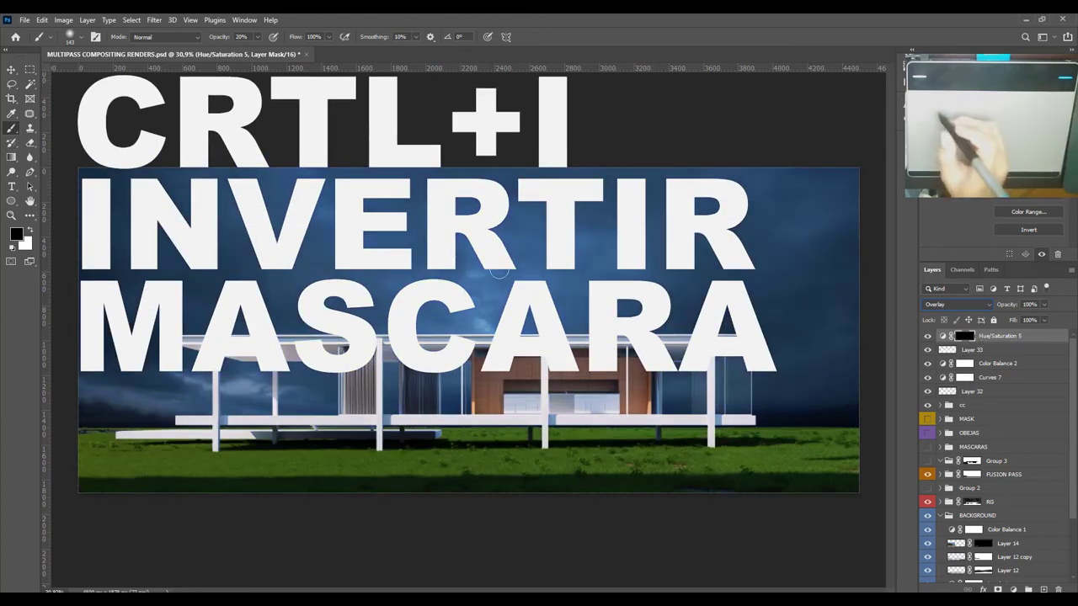
key("bracketright")
key("bracketright")
key("bracketright")
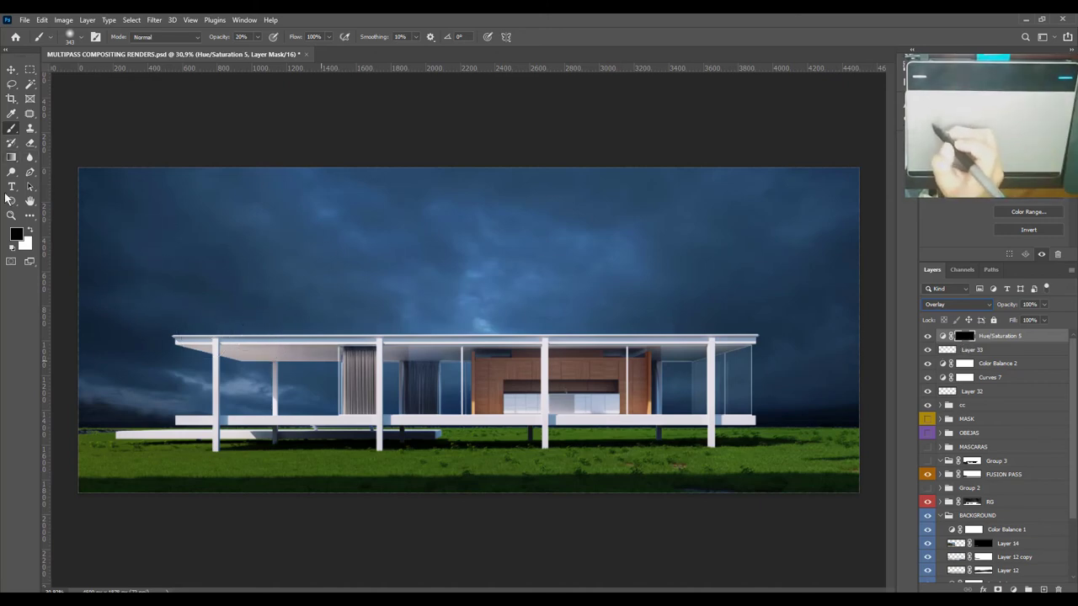
Paint white on Hue/Saturation 5's mask left of the pavilion, then toggle the layer to compare.
left_click(31, 232)
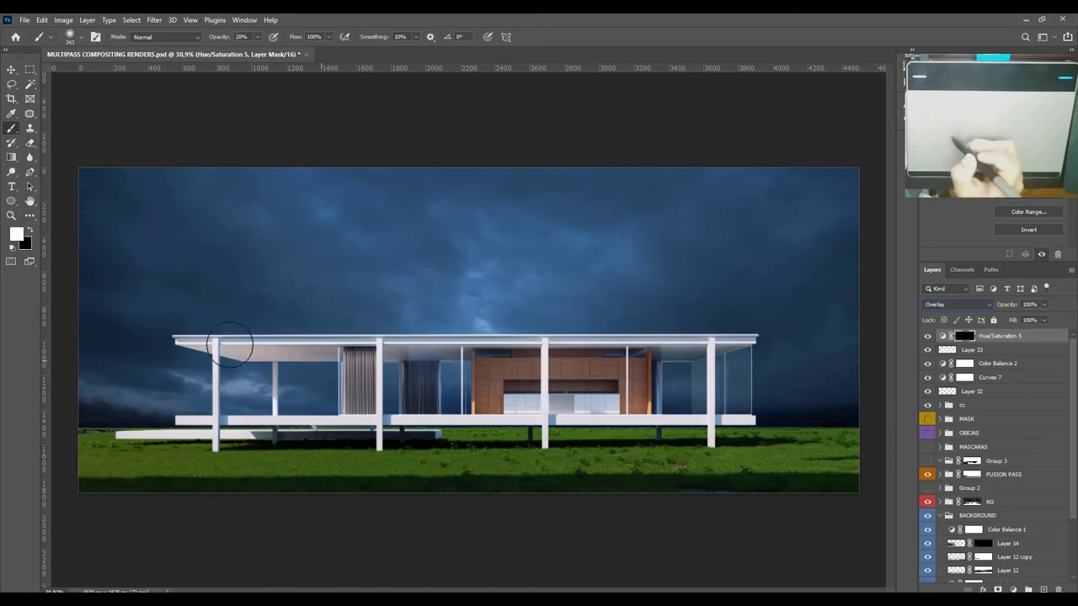
mouse_move(232, 350)
left_mouse_down()
mouse_move(212, 345)
mouse_move(301, 336)
left_mouse_up()
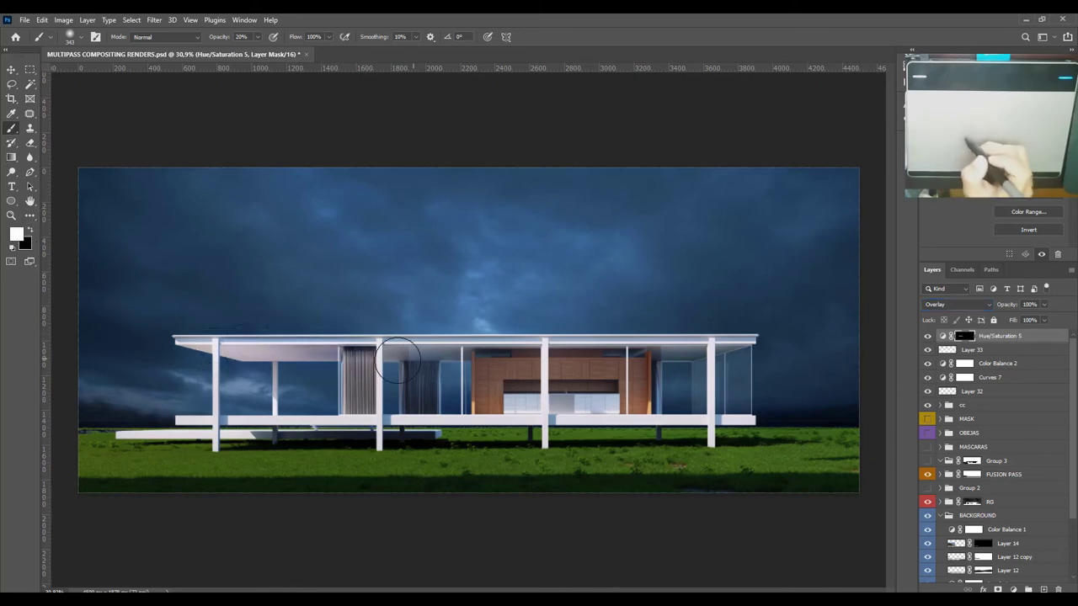
left_click_drag(286, 345, 258, 362)
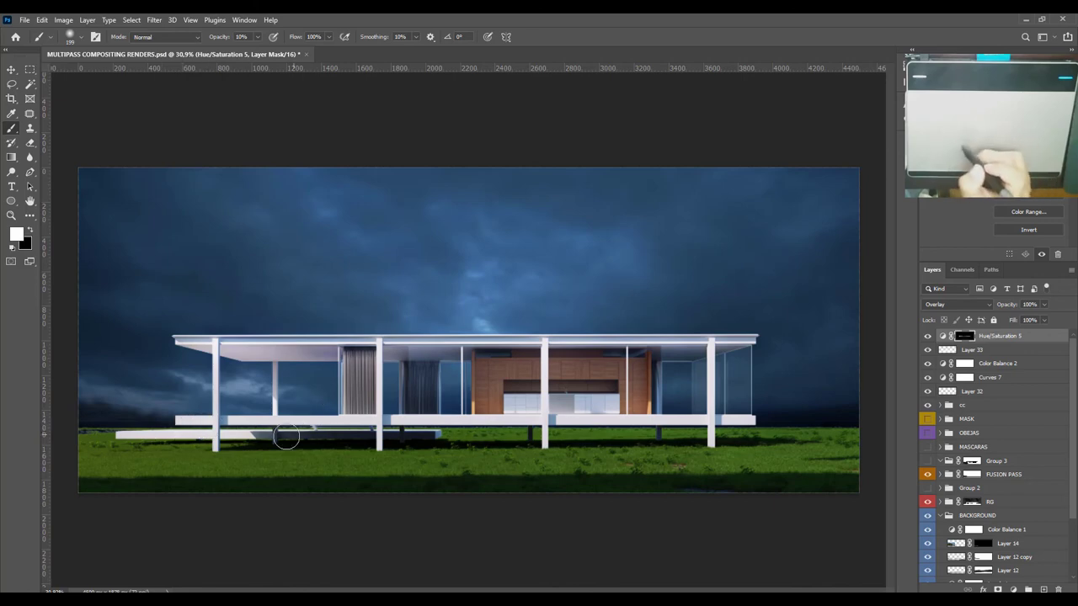
left_click(927, 336)
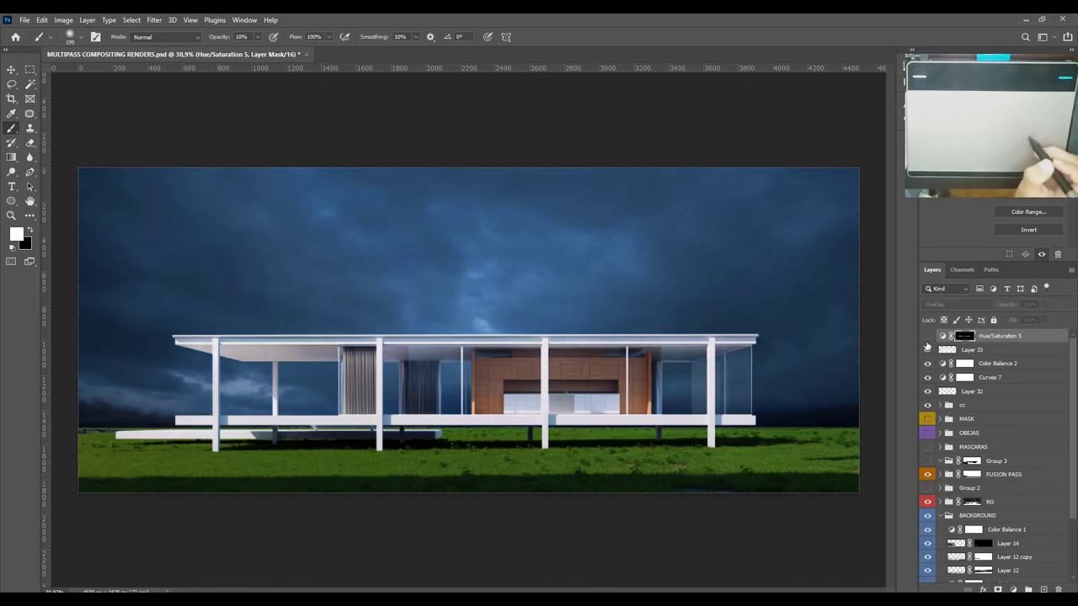
left_click(927, 336)
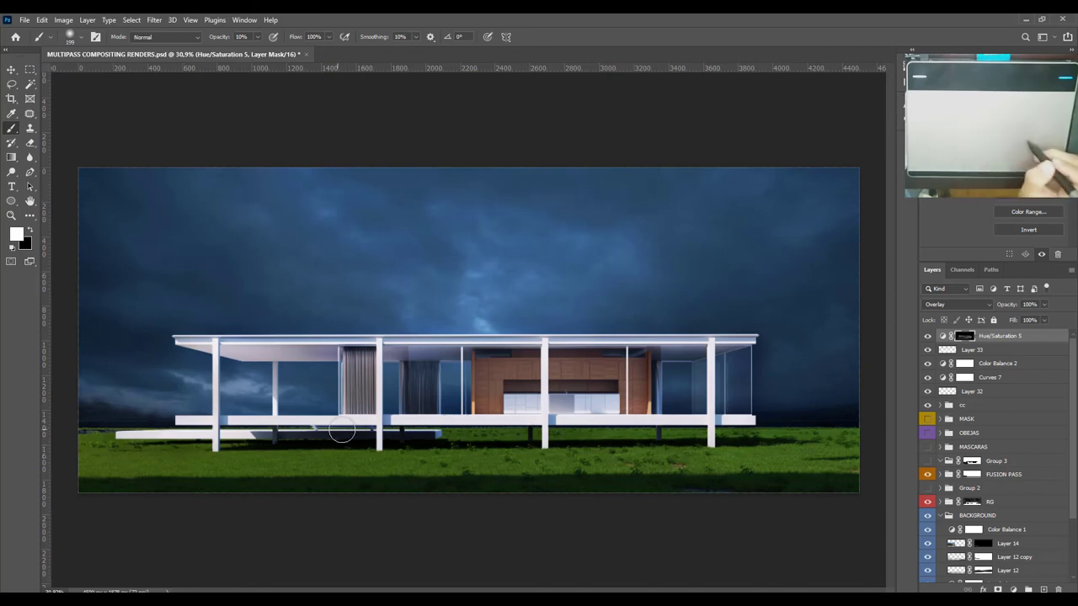
Compare by toggling layers, then hide Hue/Saturation 5, Layer 33 and Curves 7.
left_click(928, 350)
left_click(928, 350)
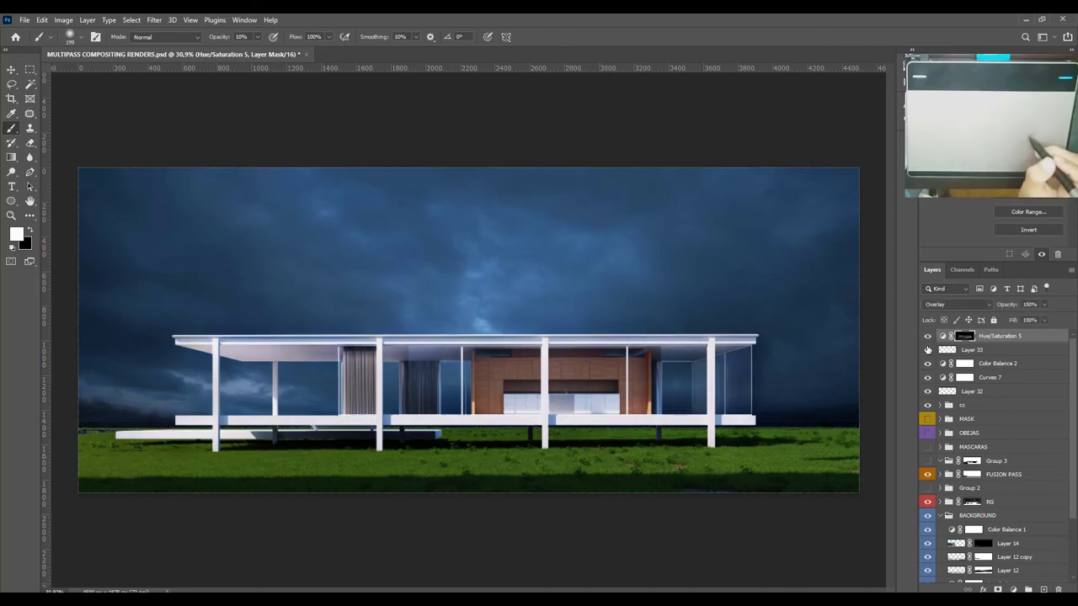
left_click(942, 336)
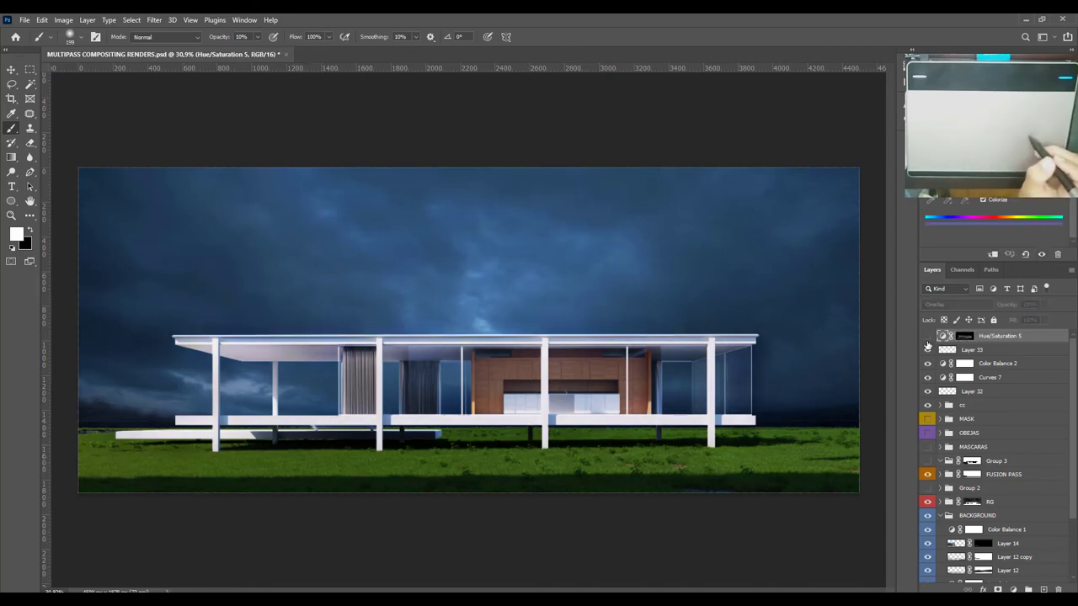
left_click(928, 350)
left_click(928, 349)
left_click(928, 336)
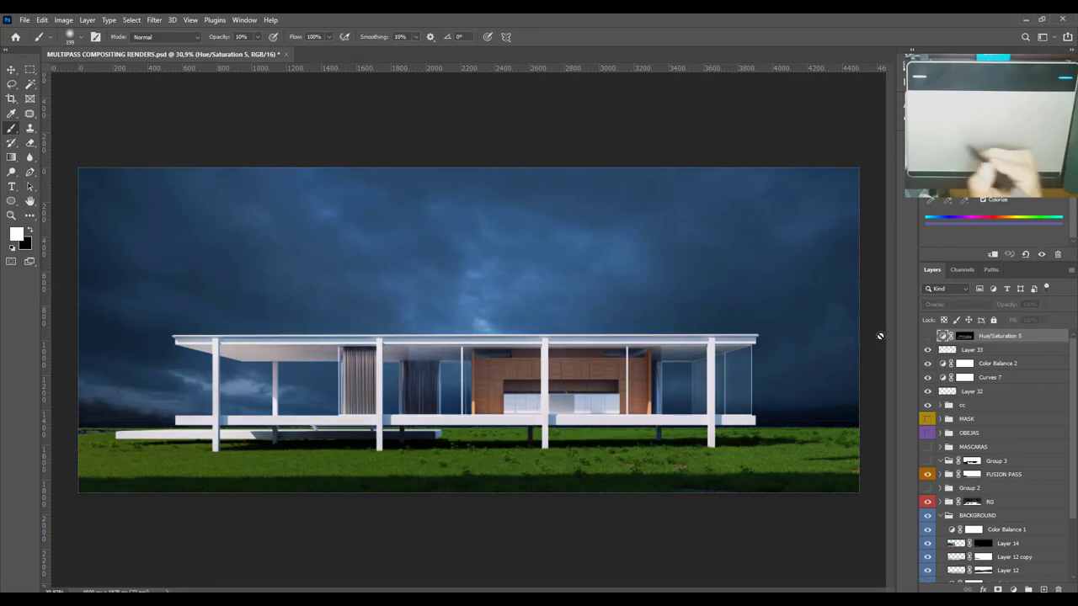
left_click(927, 336)
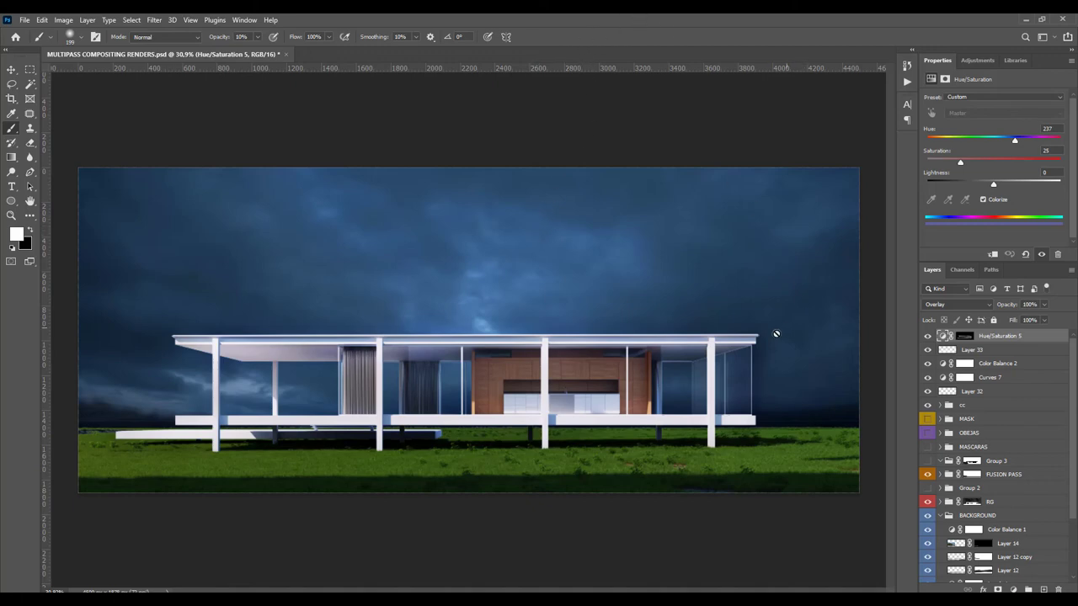
left_click(927, 336)
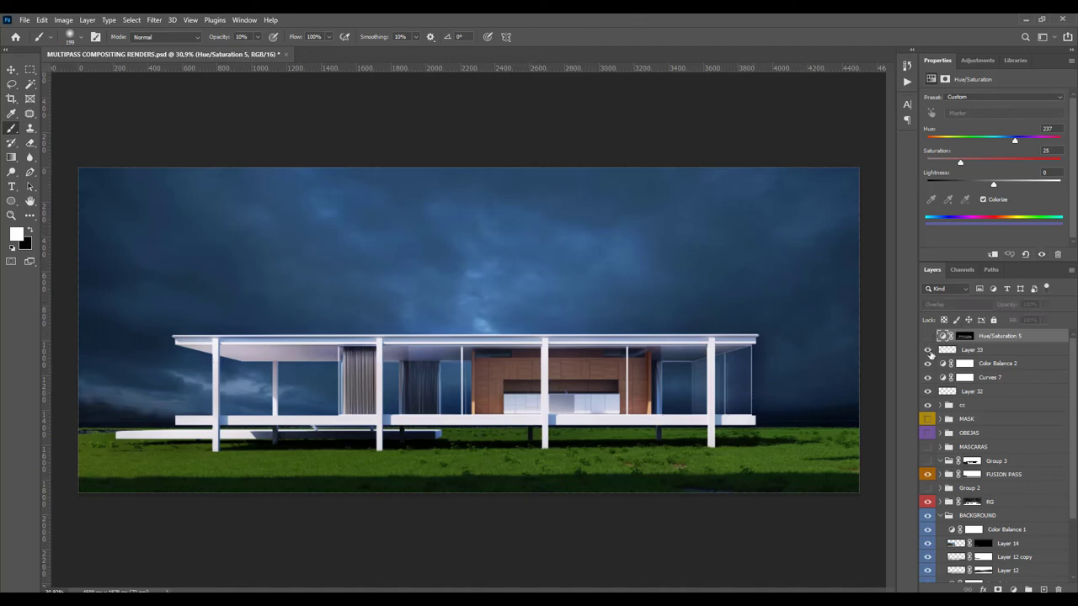
left_click(927, 349)
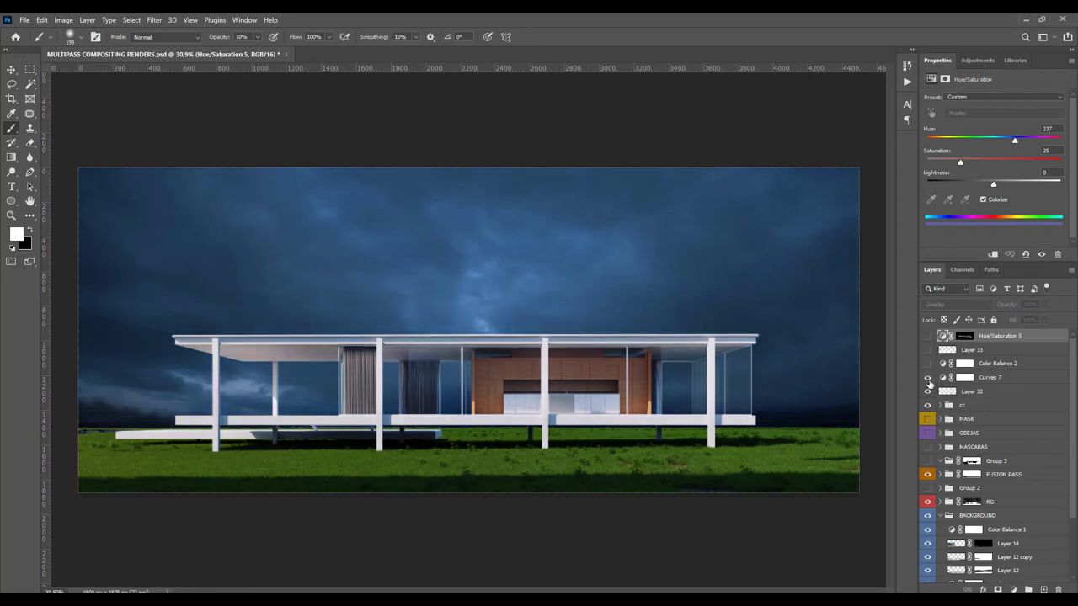
left_click(928, 377)
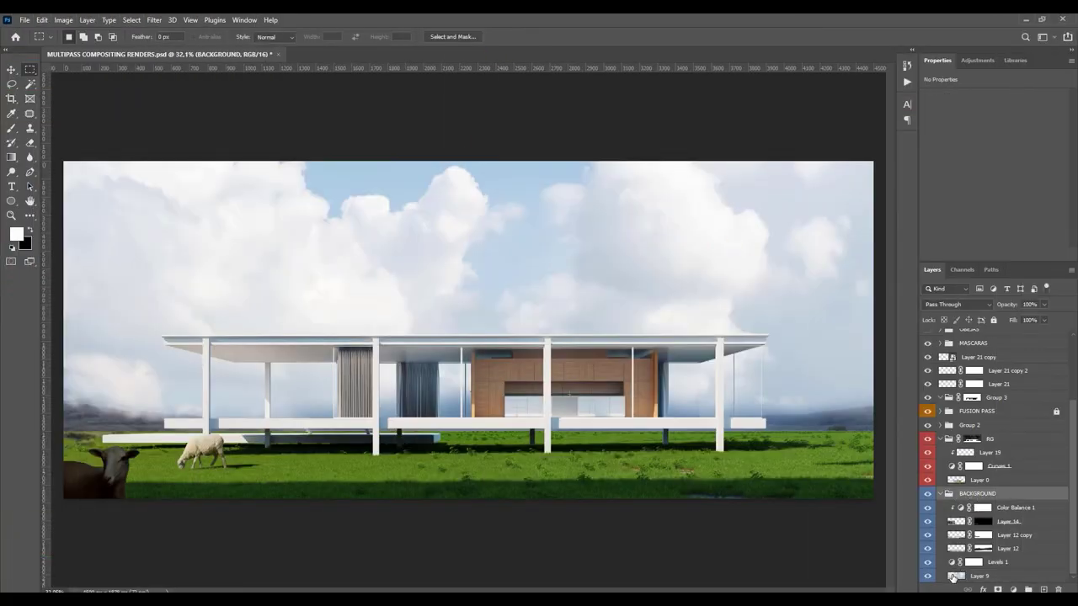
Use Sky Replacement on Layer 9 with a streaky Blue Skies preset at brightness 36.
left_click(952, 577)
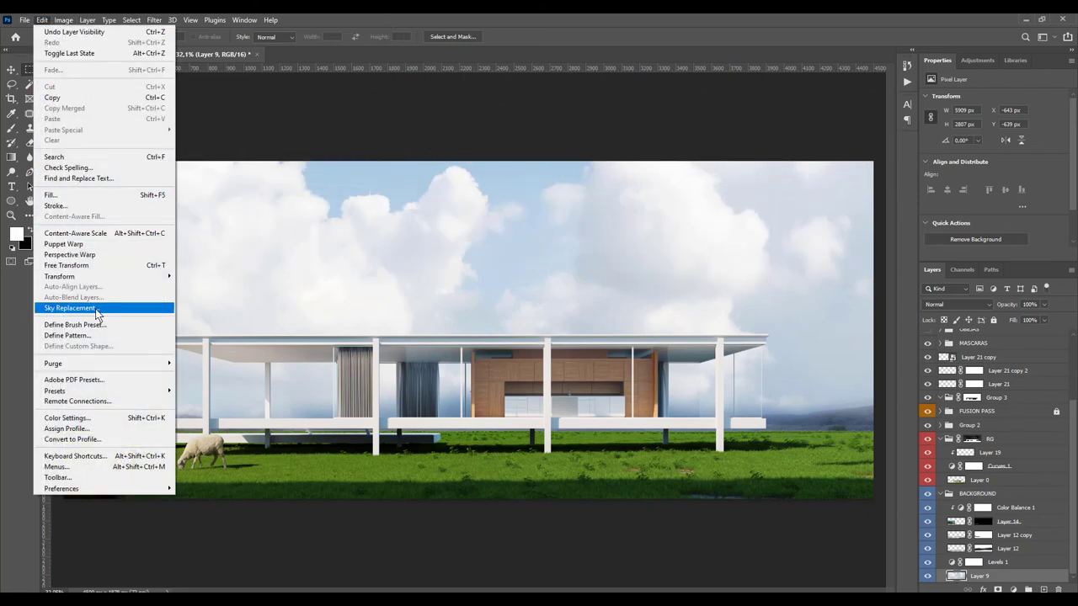
left_click(95, 309)
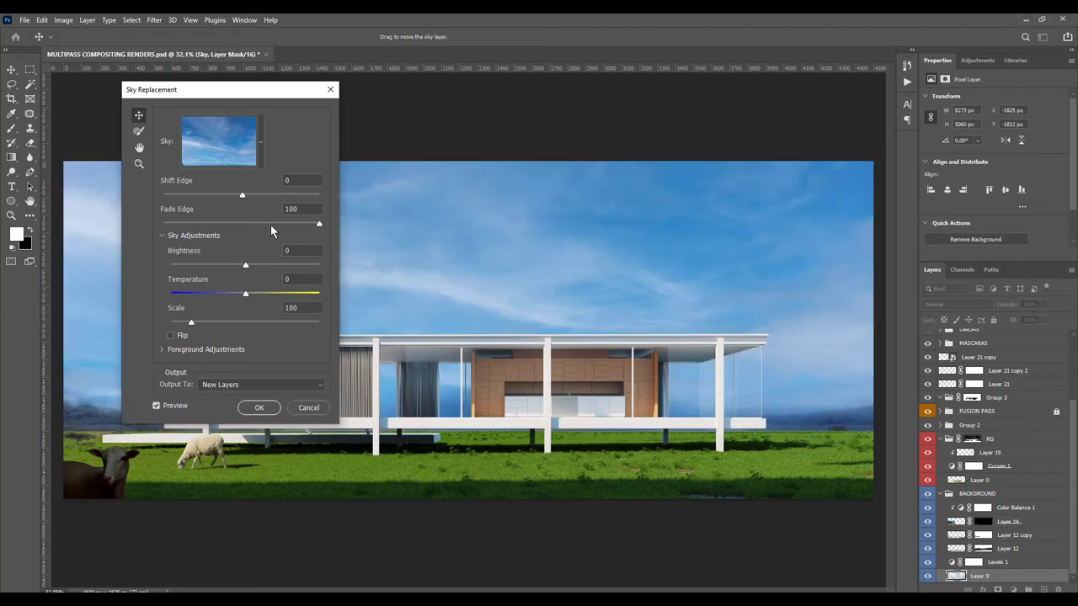
left_click(260, 142)
mouse_move(273, 238)
left_mouse_down()
mouse_move(270, 312)
mouse_move(267, 257)
left_mouse_up()
left_click(252, 246)
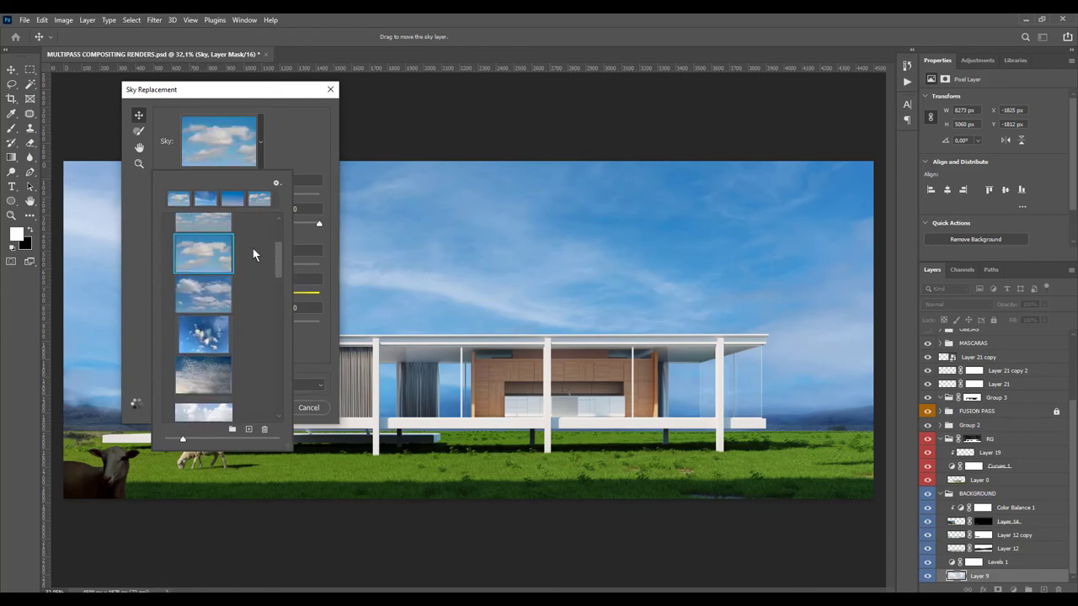
left_click(219, 222)
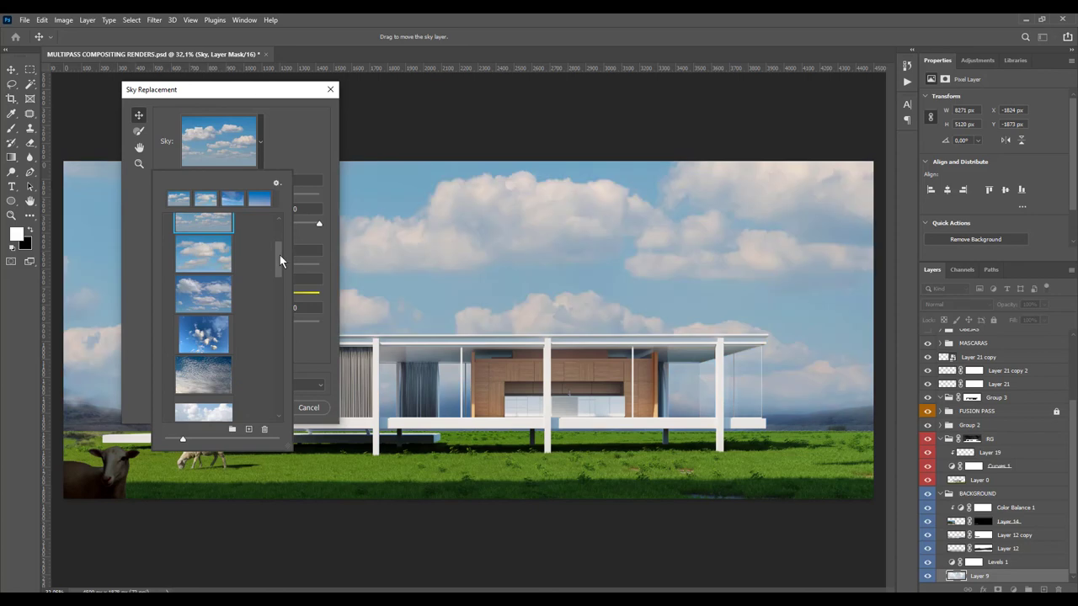
left_click_drag(280, 255, 276, 227)
left_click(216, 281)
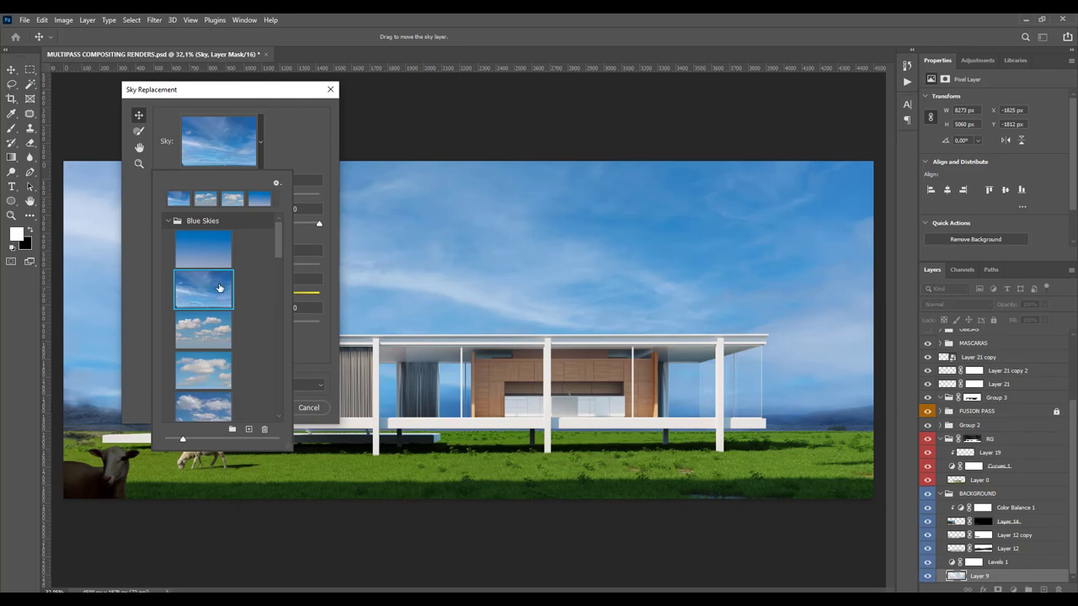
double_click(217, 285)
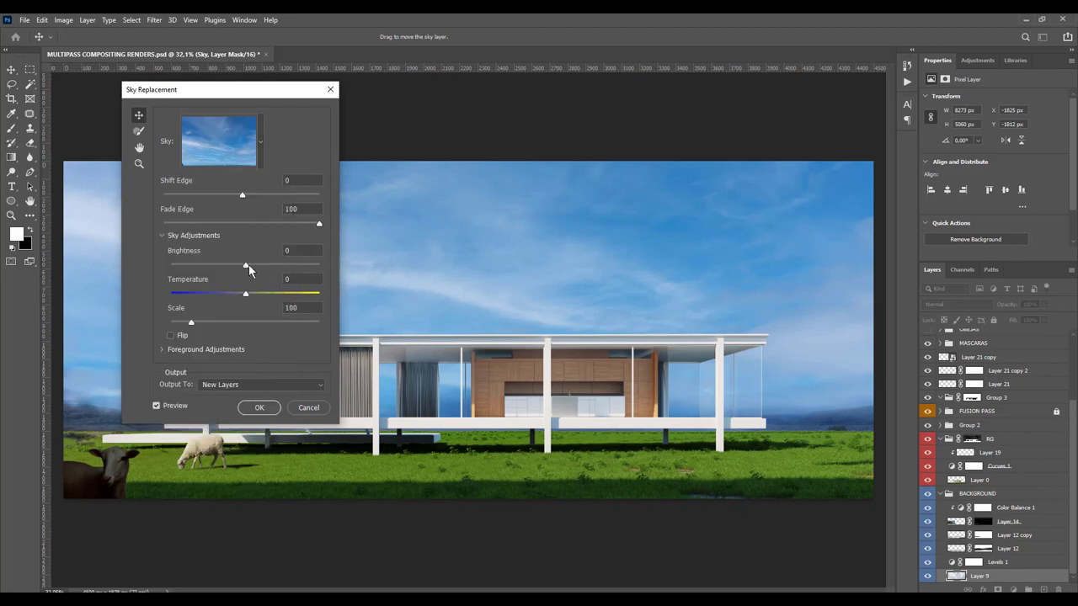
left_click_drag(245, 266, 274, 272)
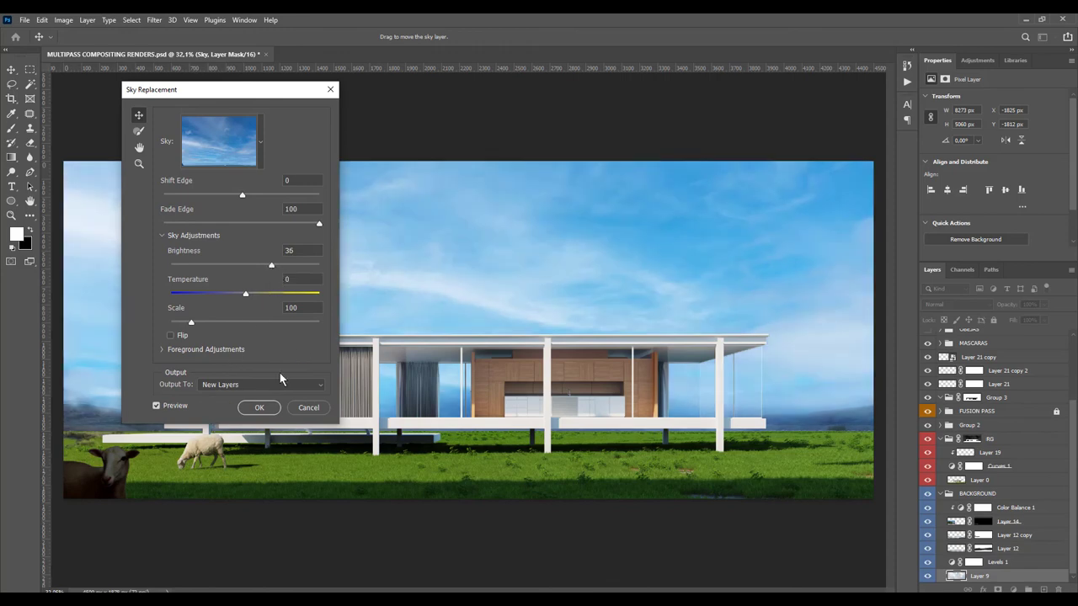
left_click(260, 408)
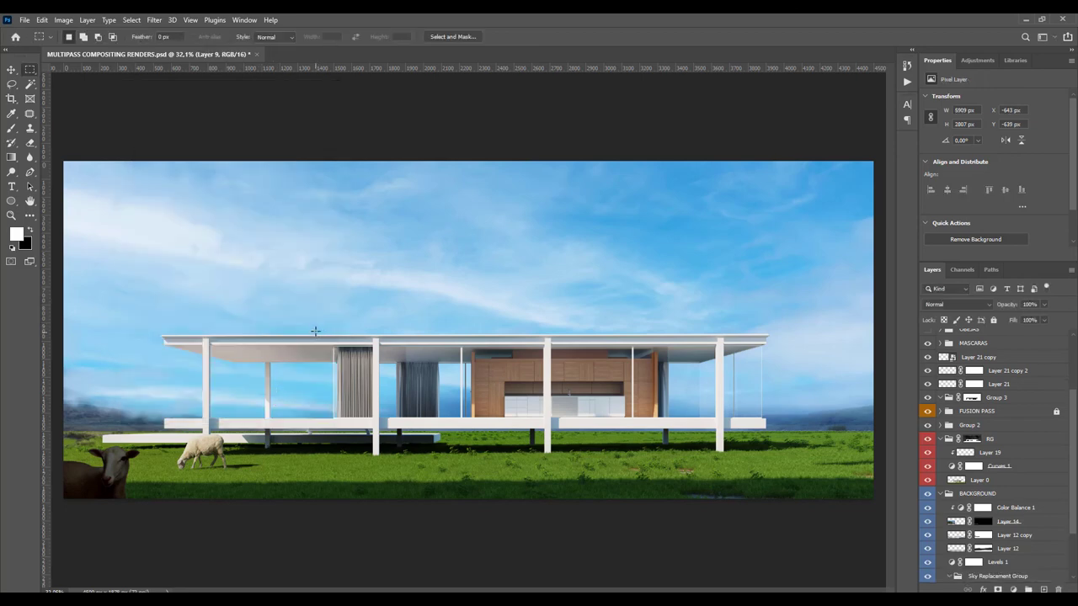
Select the Sky Replacement Group and toggle it to compare old and new skies.
left_click_drag(1072, 447, 1066, 496)
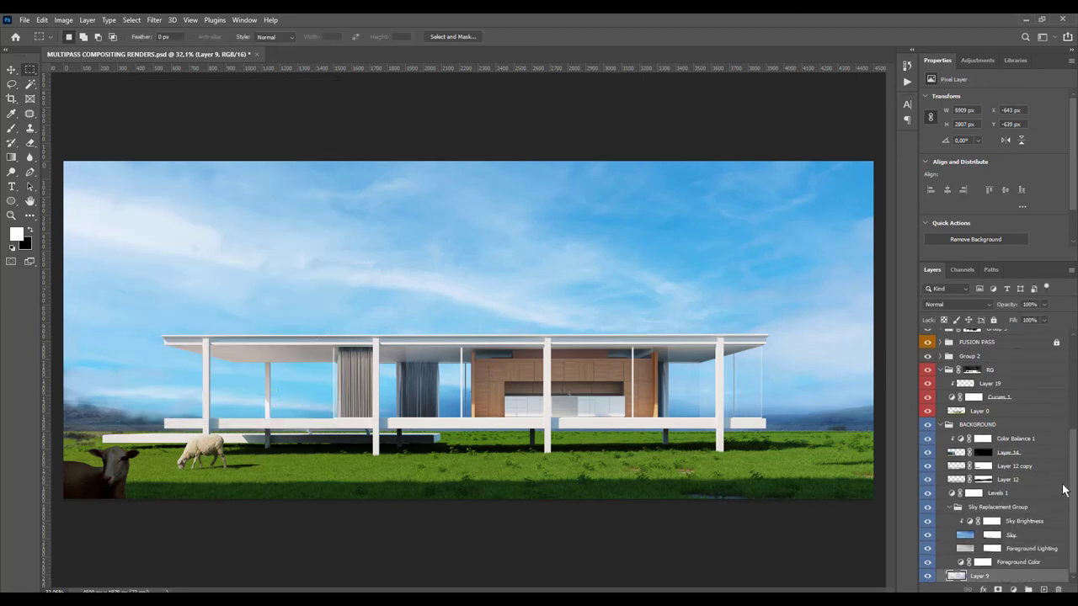
left_click(1002, 507)
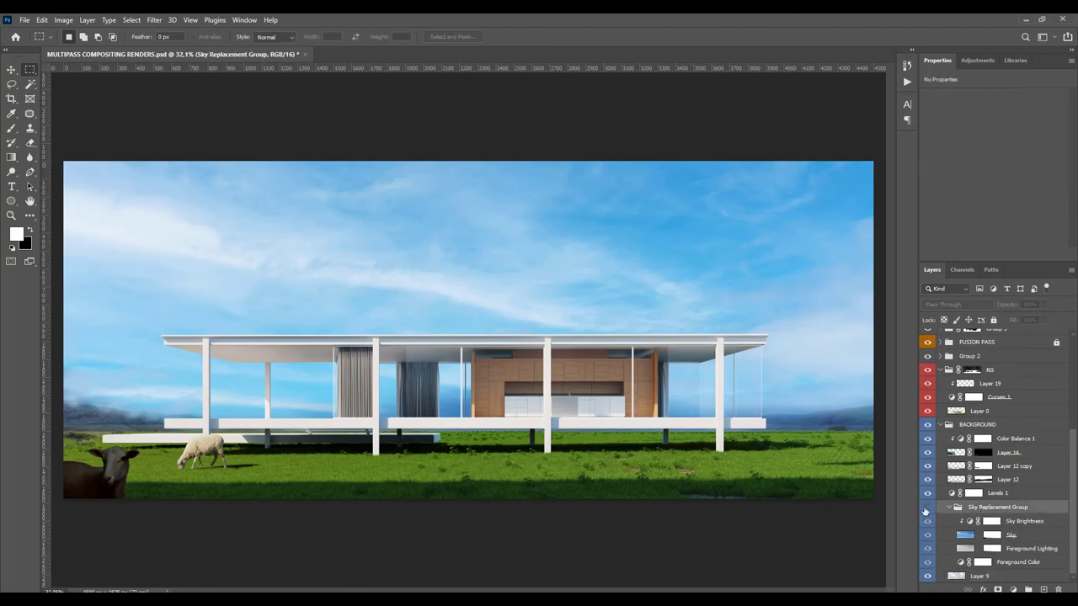
left_click(926, 507)
left_click(926, 509)
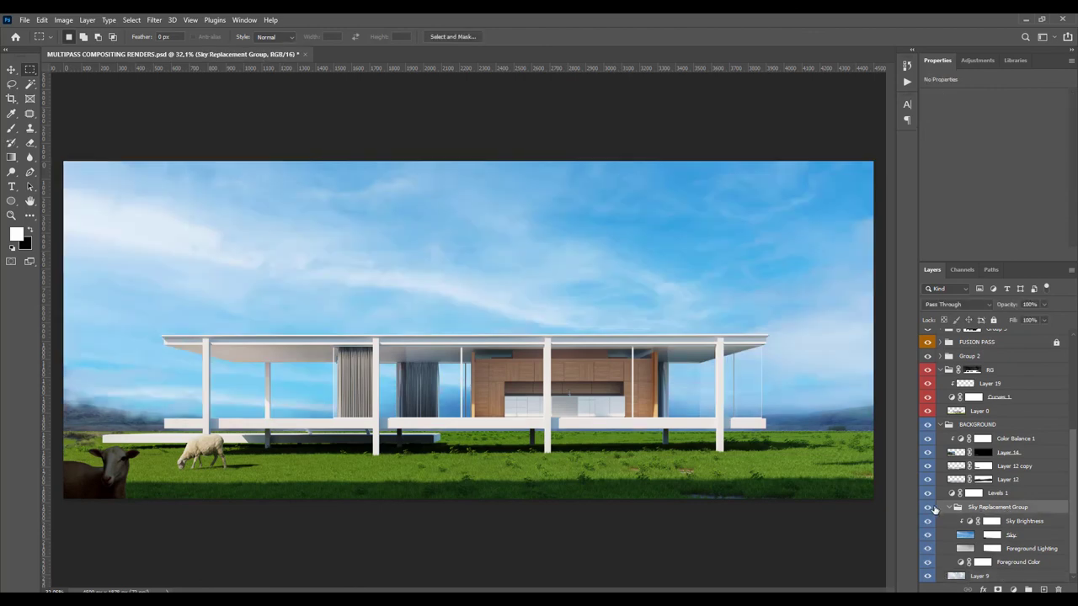
left_click(928, 510)
left_click(928, 509)
Add a Hue/Saturation layer clipped to the sky, with saturation at -47.
left_click(1012, 589)
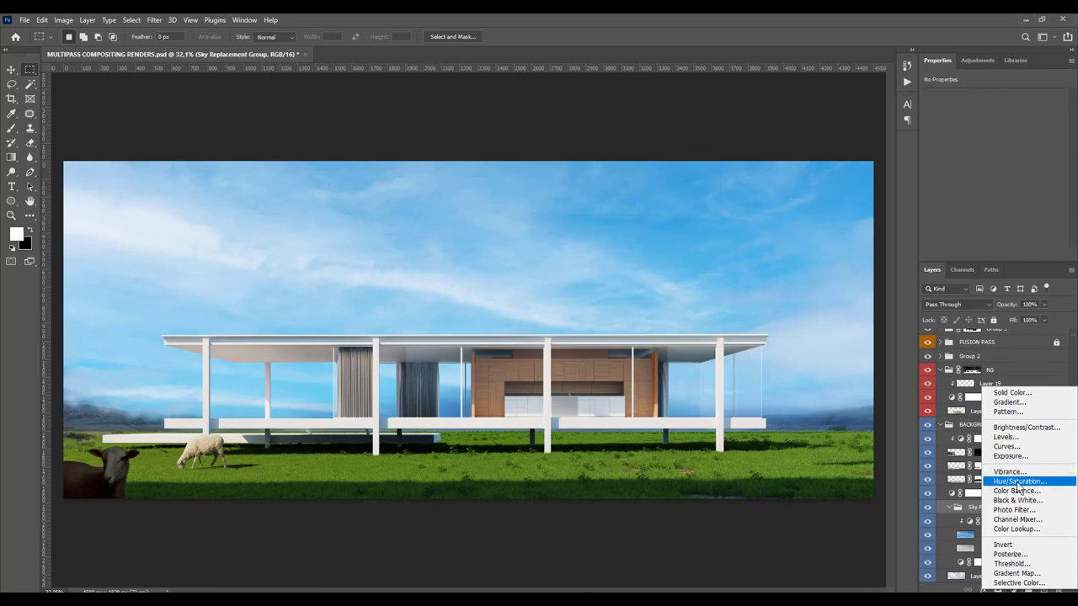
left_click(1019, 481)
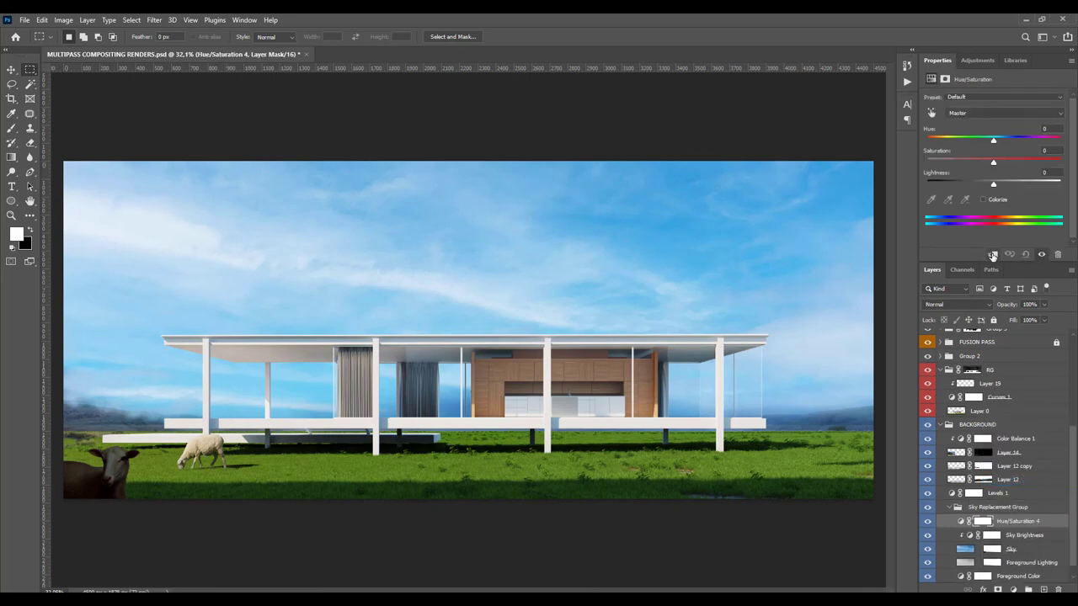
left_click(993, 255)
left_click_drag(993, 163, 961, 162)
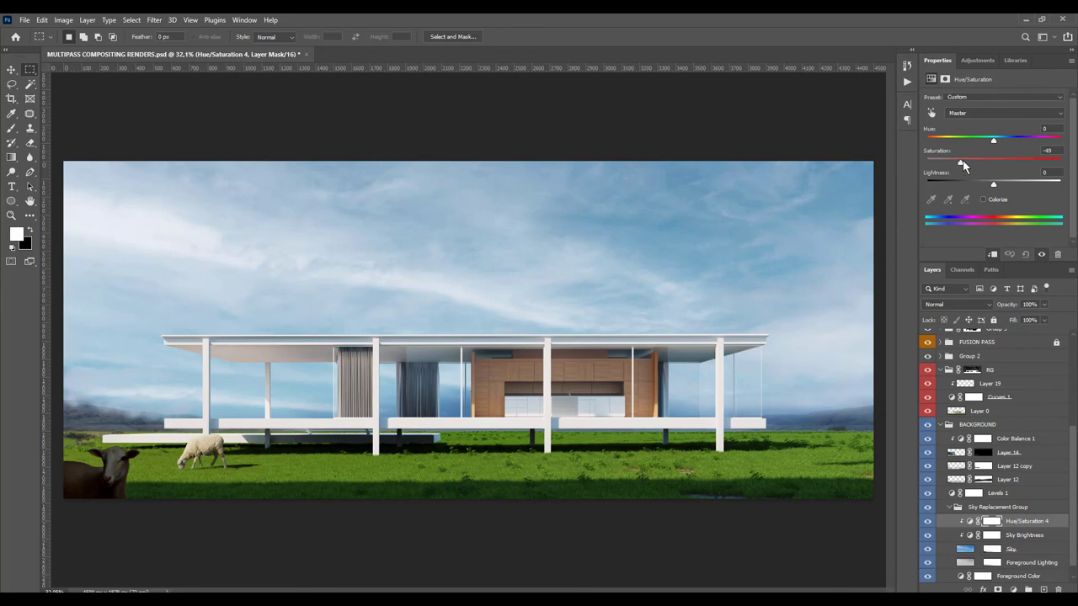
left_click_drag(966, 163, 963, 161)
left_click(1012, 589)
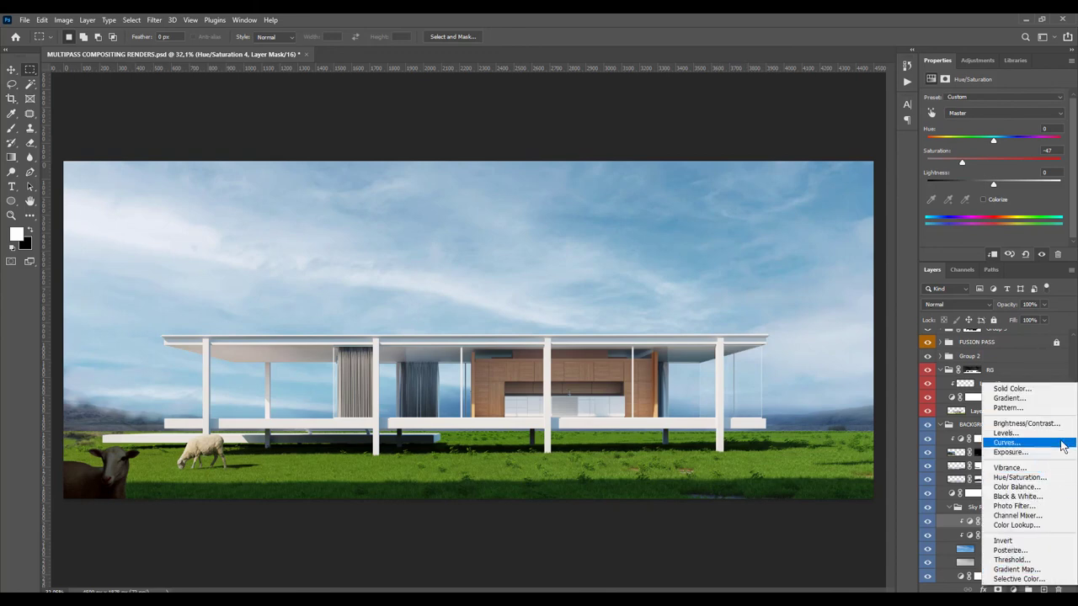
Add a Levels 4 adjustment raising the sky's output black level to 38.
left_click(1055, 437)
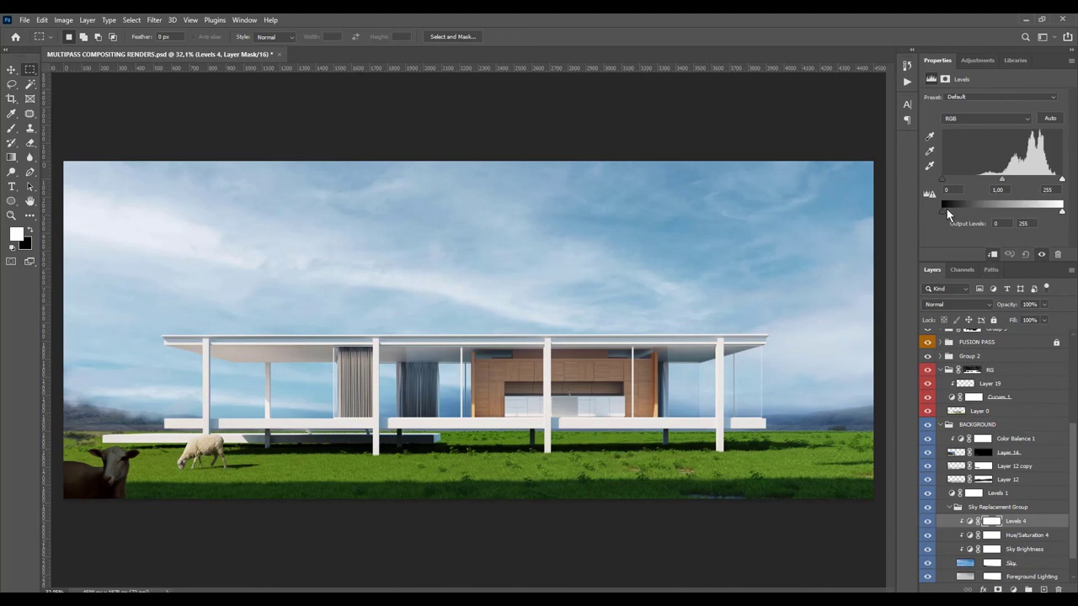
left_click_drag(942, 216, 960, 223)
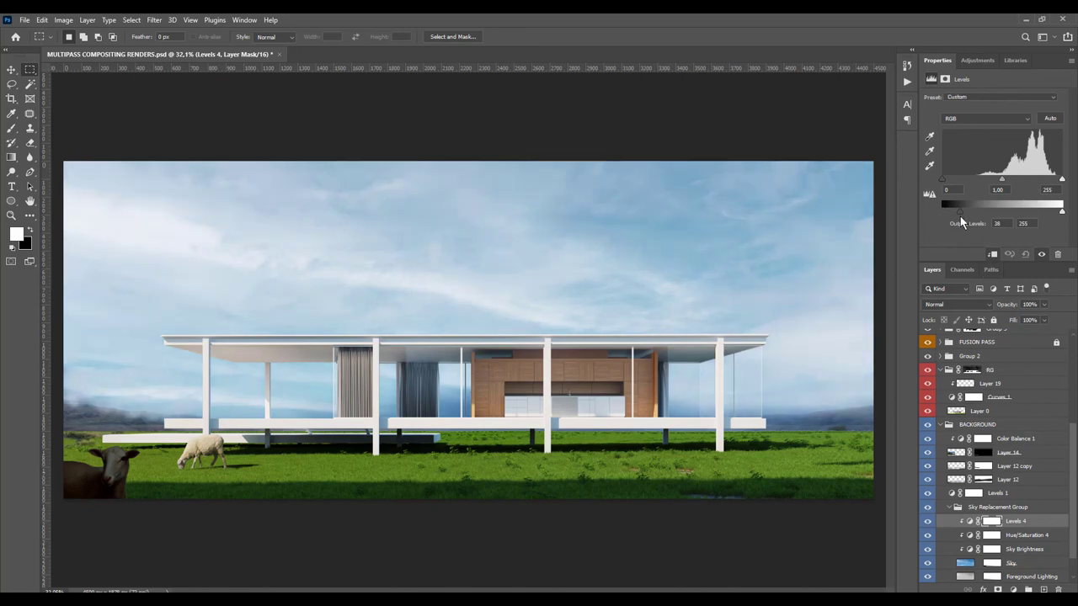